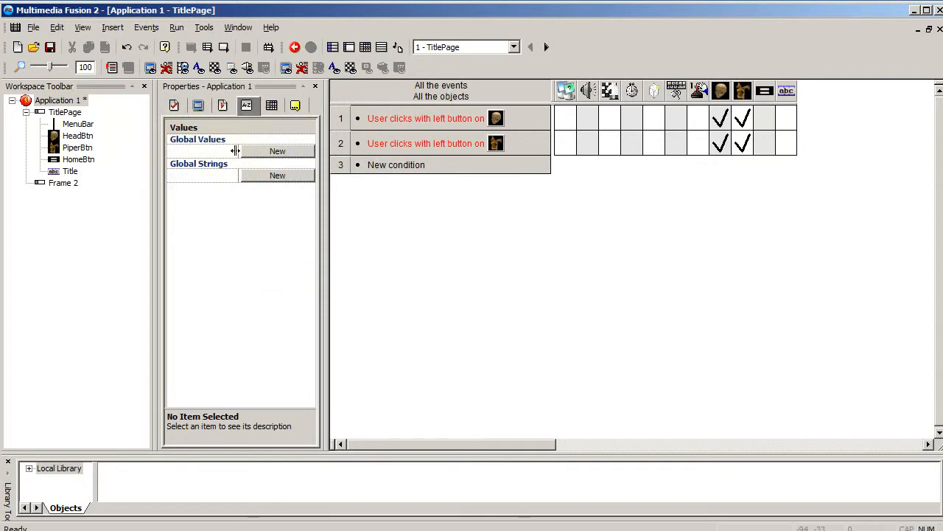
- Add a new global value to the application and name it MenuPage
click(265, 151)
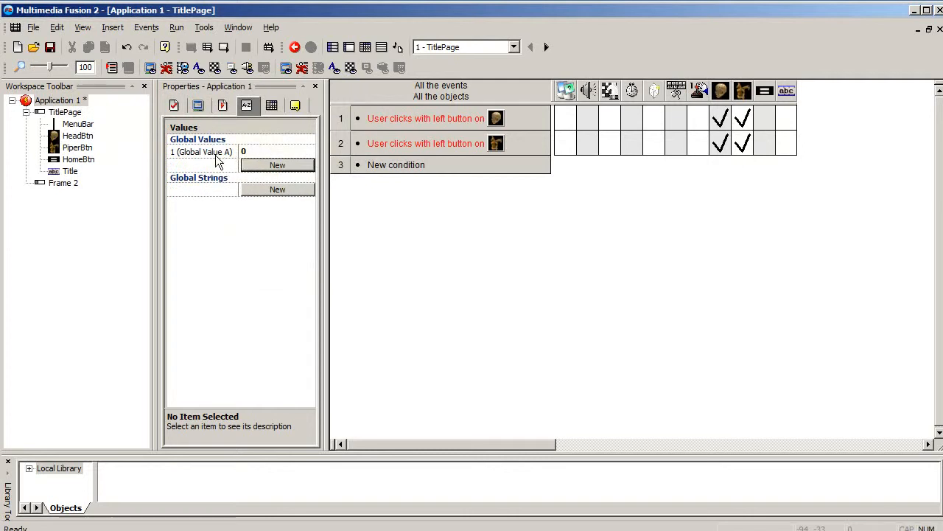
click(222, 154)
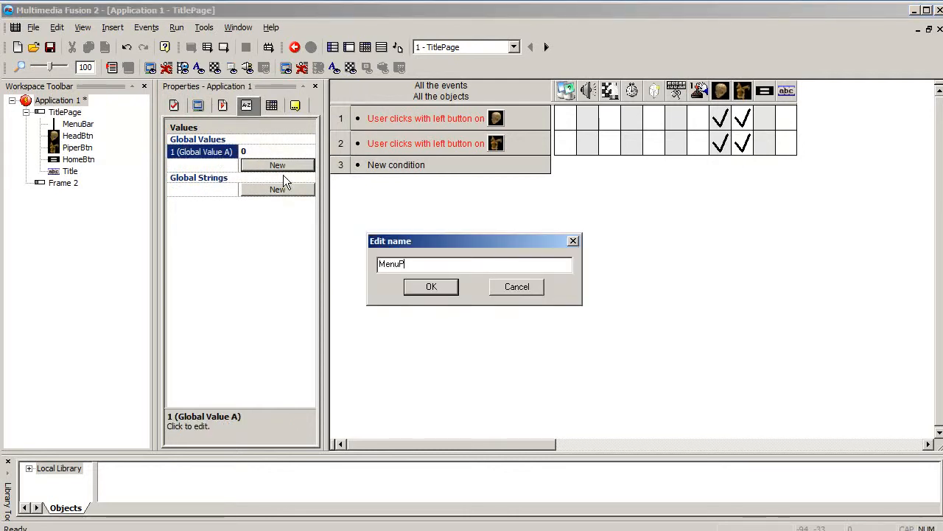
text(MenuPage)
click(431, 287)
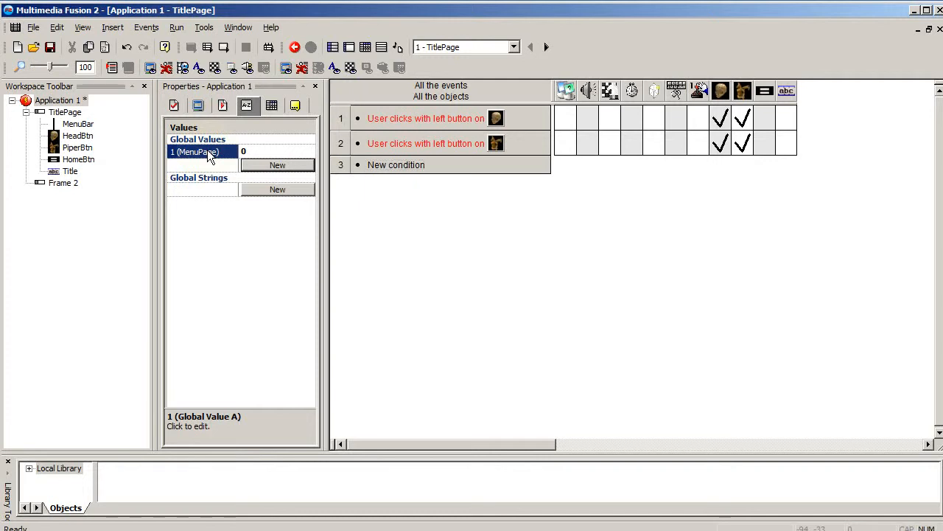
click(55, 101)
click(55, 102)
key(Escape)
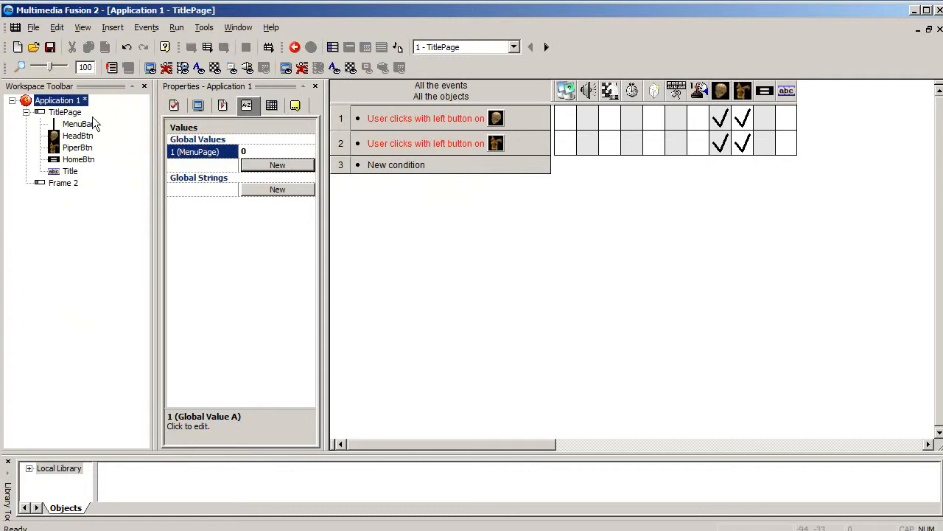
- Add a Start of Frame condition as a new event line for the TitlePage frame
click(74, 113)
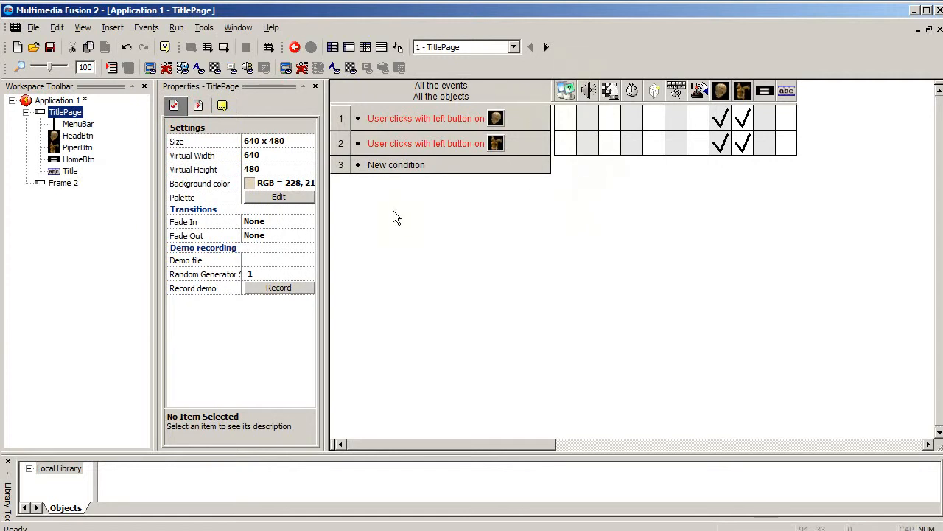
click(384, 165)
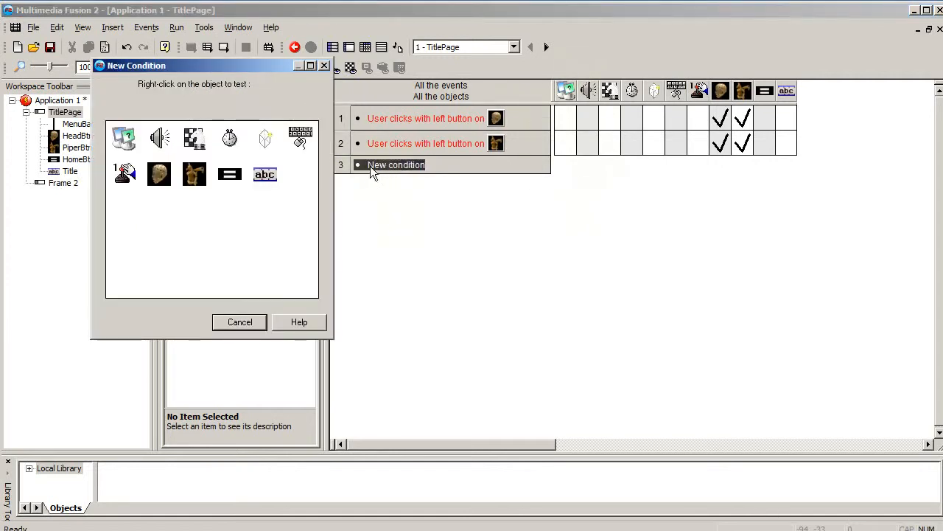
right_click(208, 140)
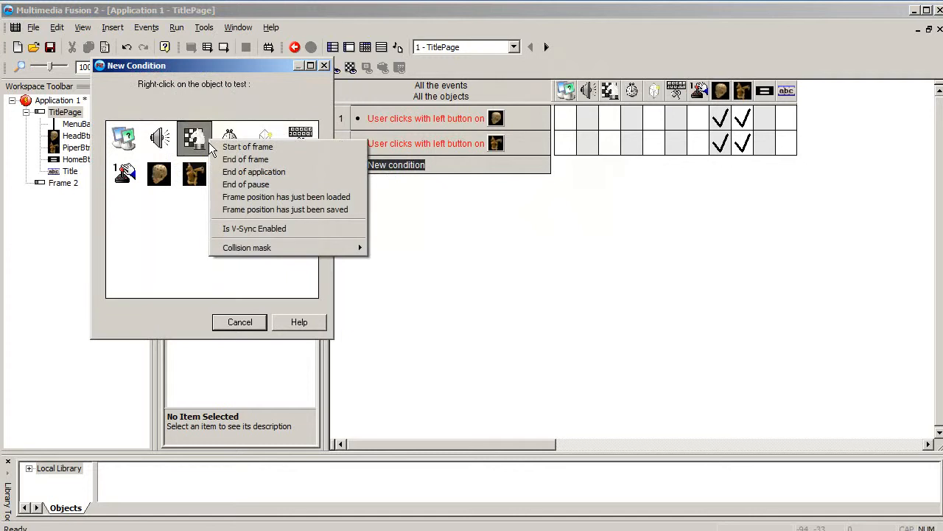
click(235, 148)
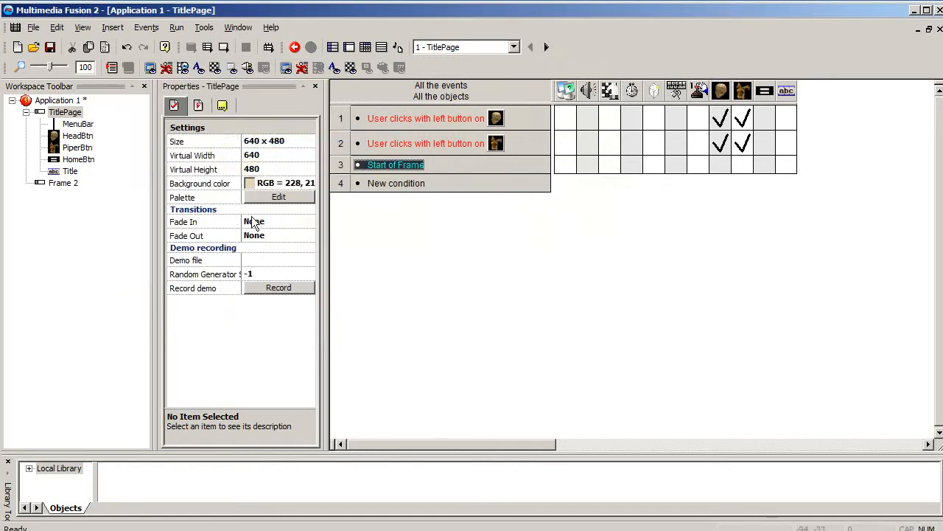
- Give the Start of Frame event an action that sets the global value MenuPage to 0
click(566, 163)
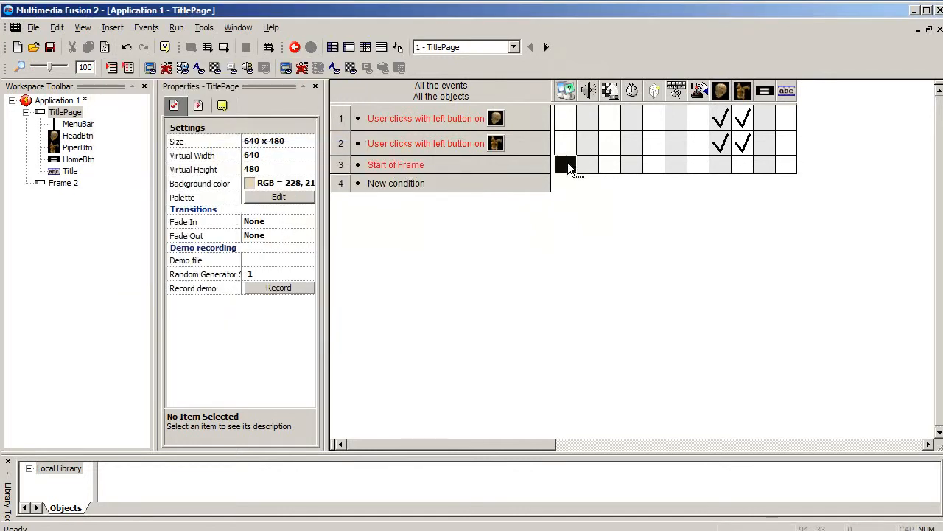
right_click(565, 166)
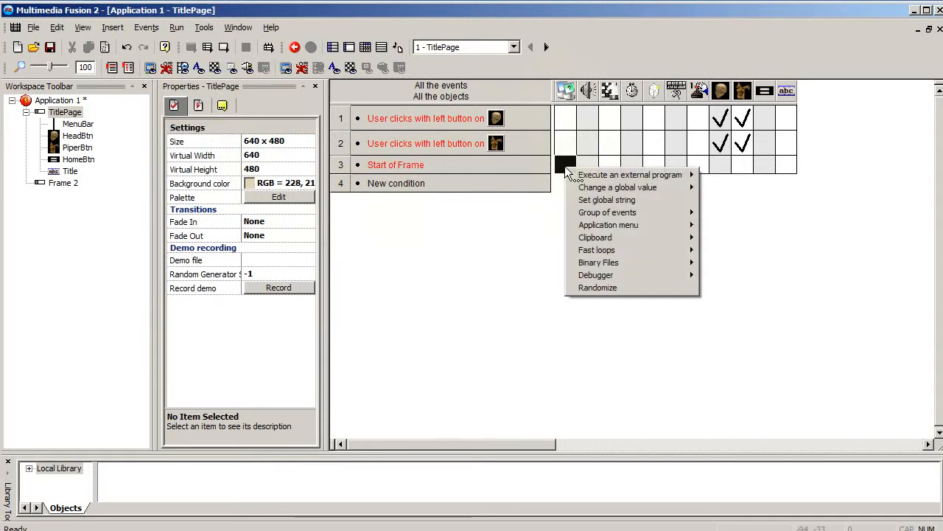
mouse_move(662, 187)
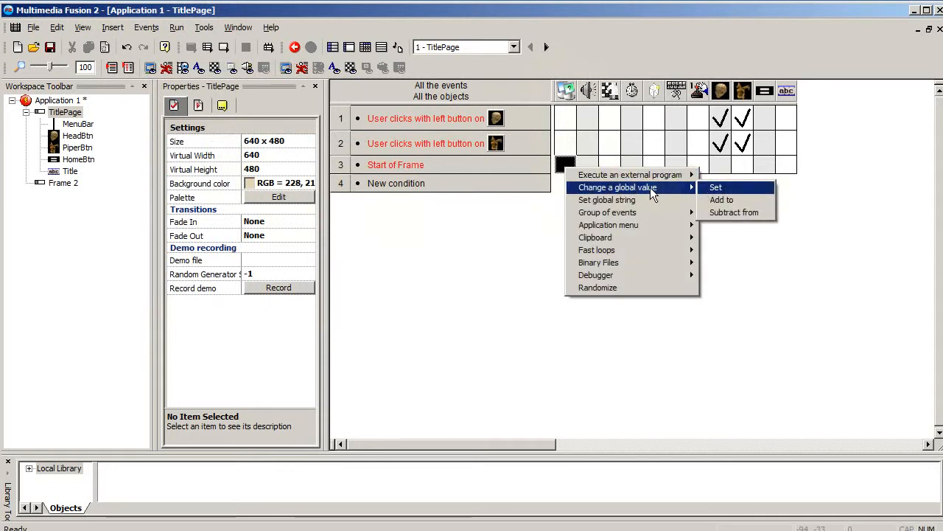
click(715, 189)
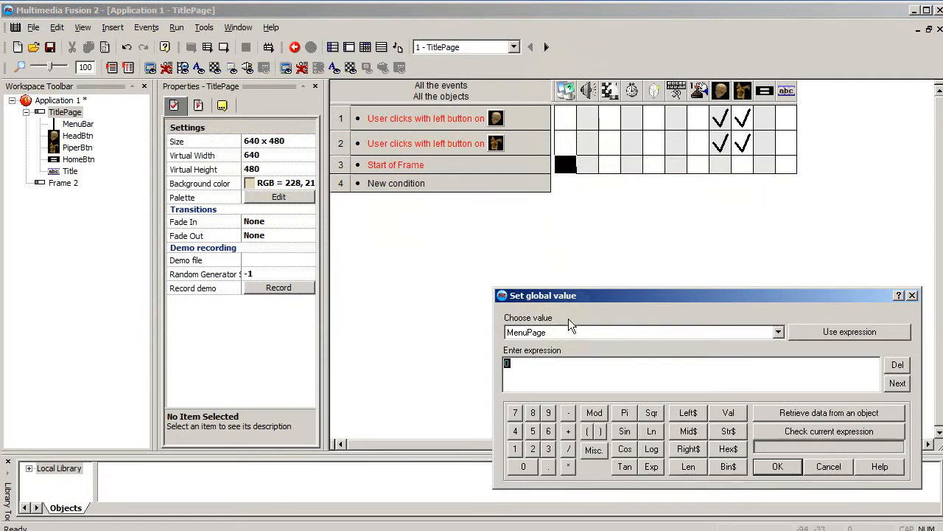
drag(560, 295, 365, 205)
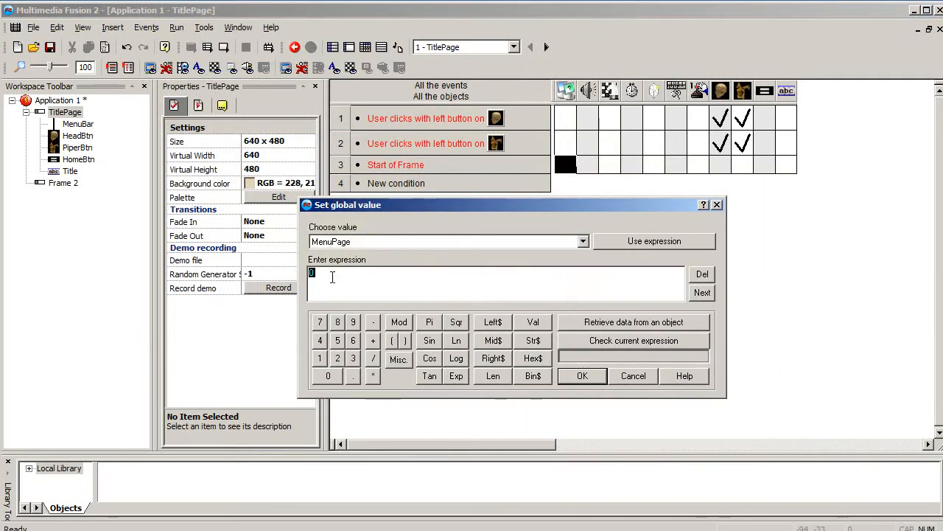
click(581, 376)
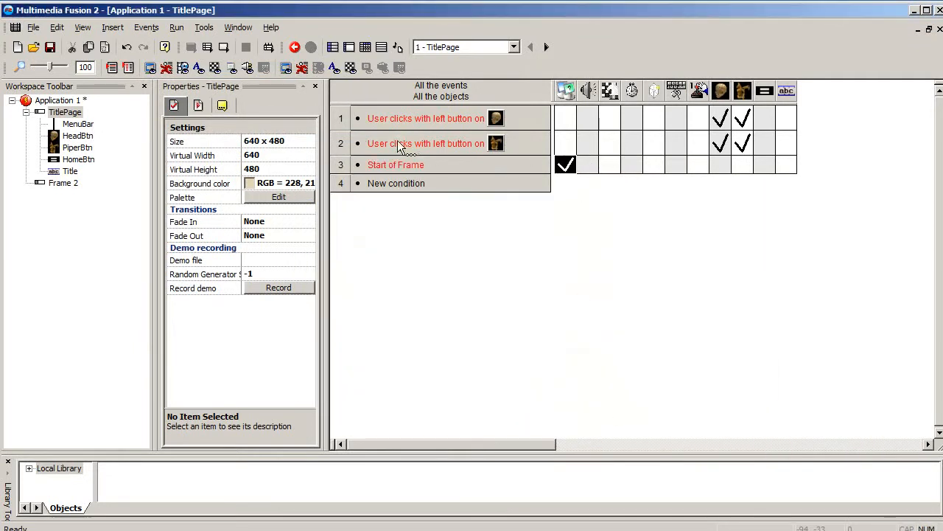
- Move the Start of Frame event above the two button-click events so it is line 1
click(376, 165)
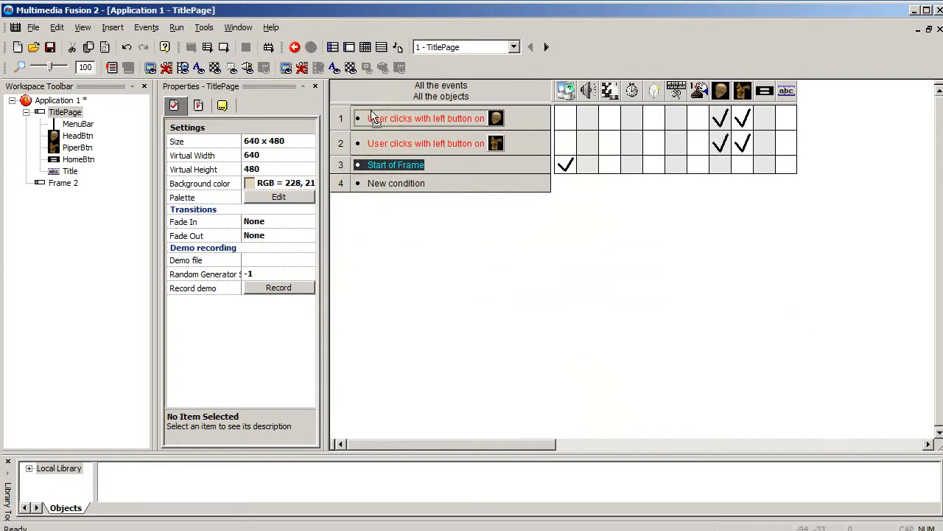
drag(339, 163, 348, 112)
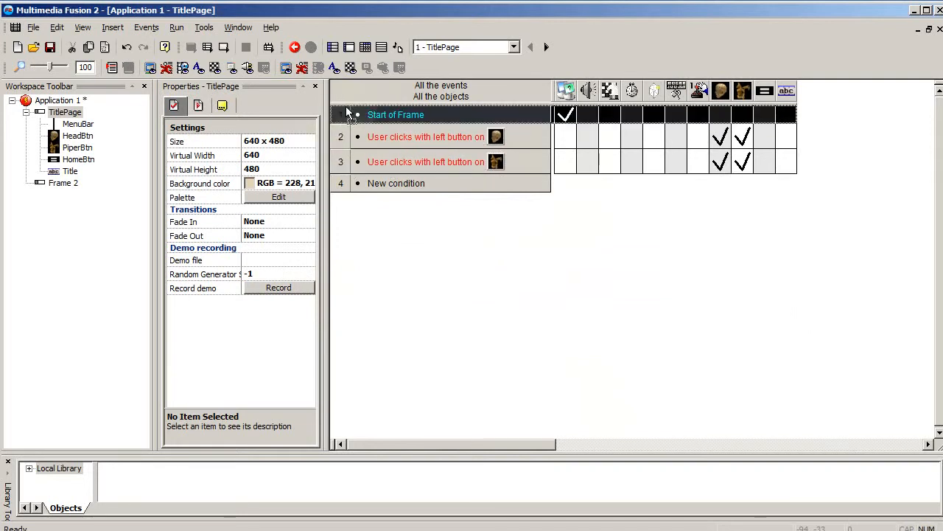
click(428, 216)
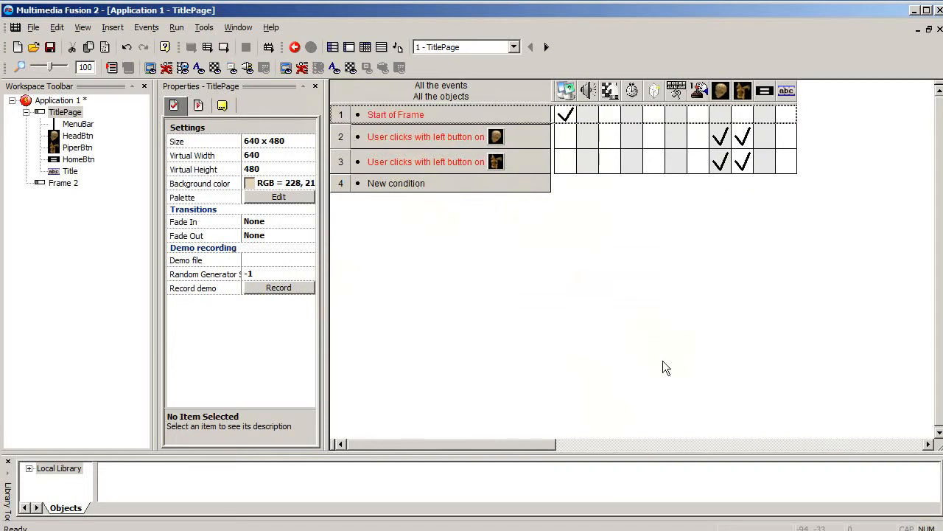
- Add an action to the HeadBtn click event that sets the global value MenuPage to 1
mouse_move(564, 113)
click(405, 139)
click(564, 138)
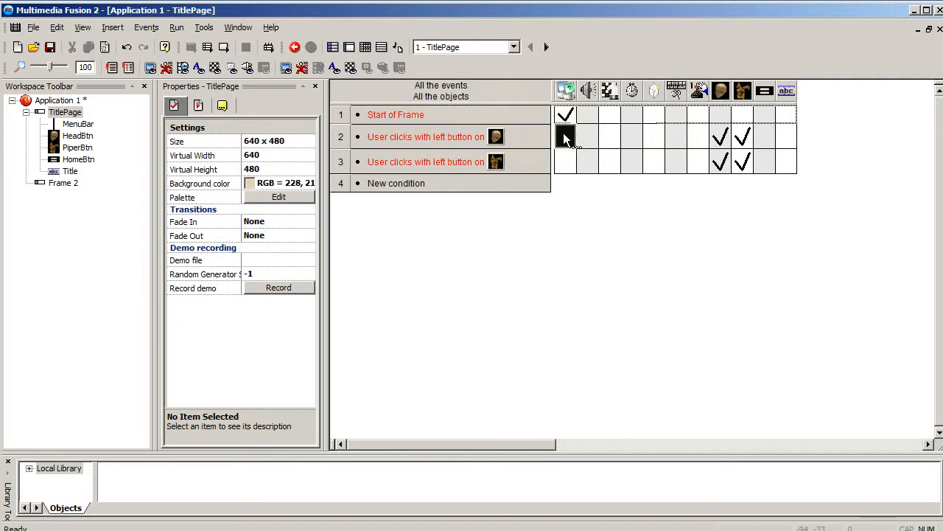
mouse_move(674, 157)
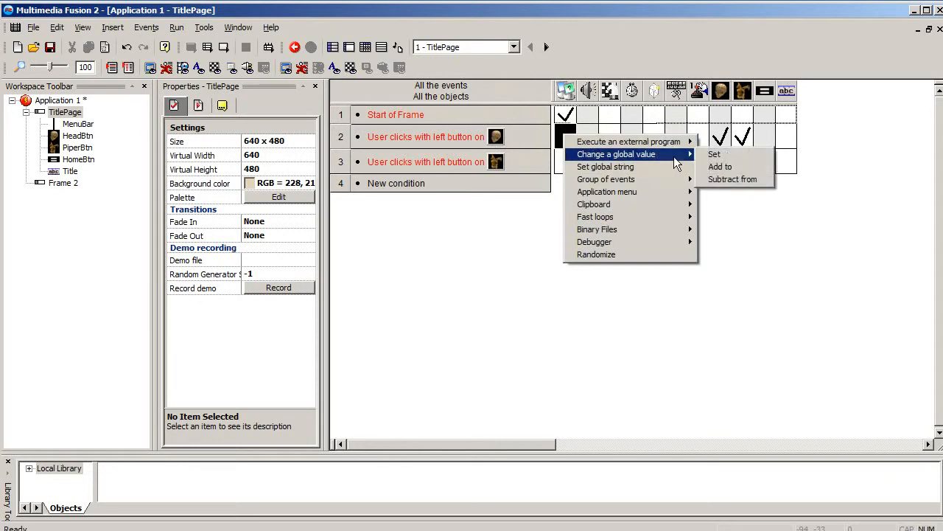
click(704, 155)
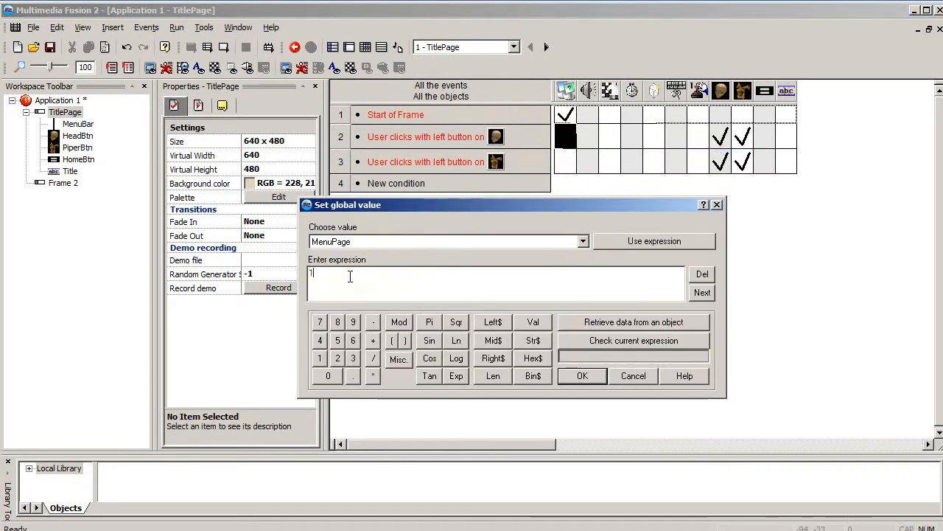
click(594, 376)
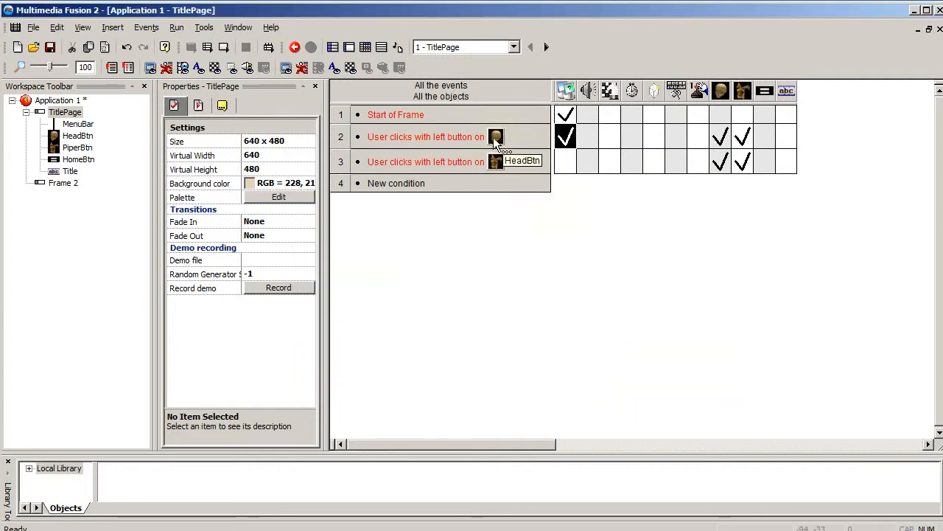
mouse_move(569, 138)
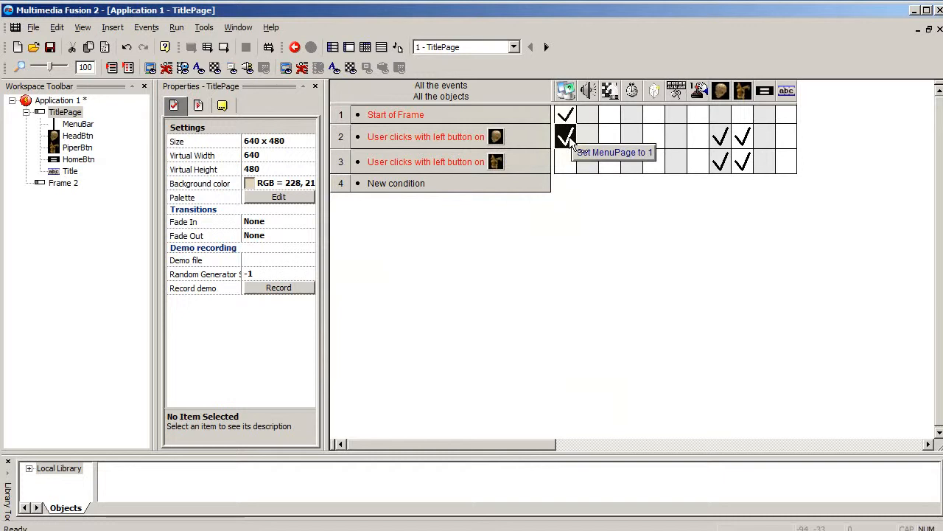
- Add an action to the PiperBtn click event that sets the global value MenuPage to 2
click(423, 163)
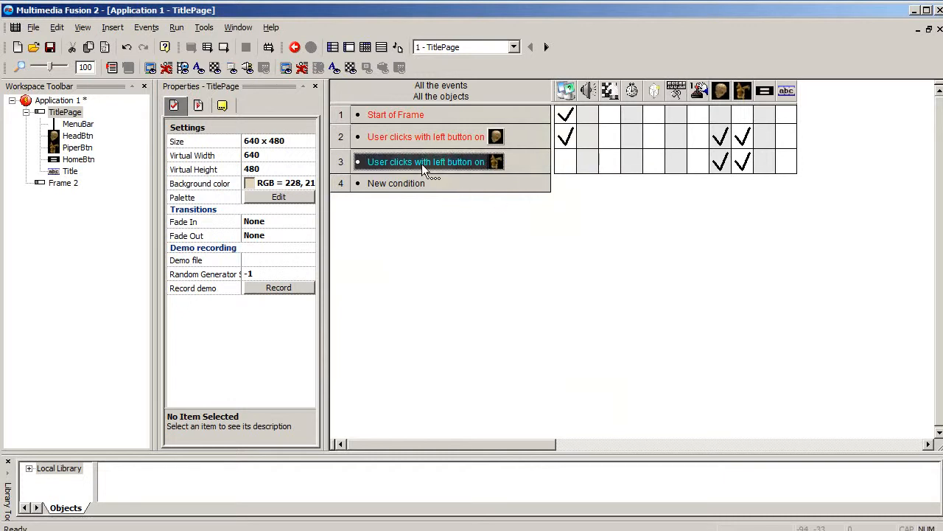
right_click(564, 160)
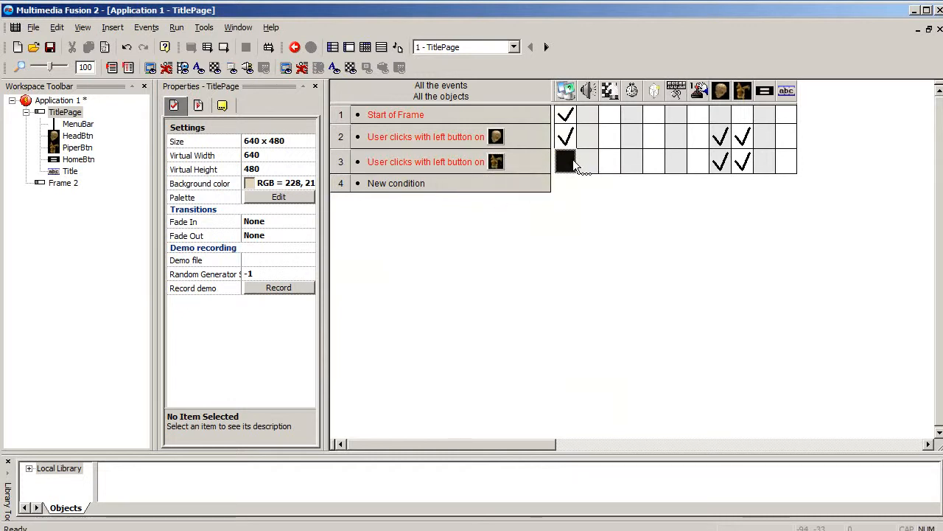
mouse_move(625, 180)
click(746, 182)
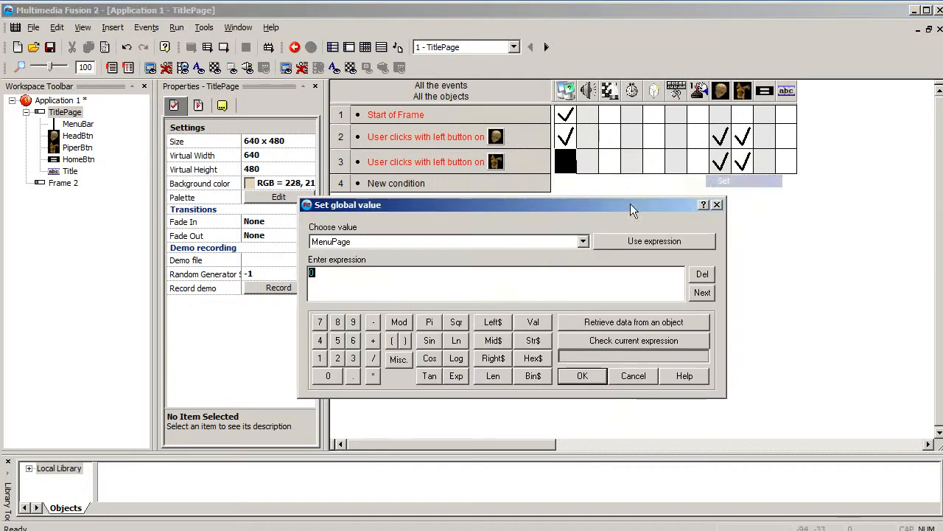
text(2)
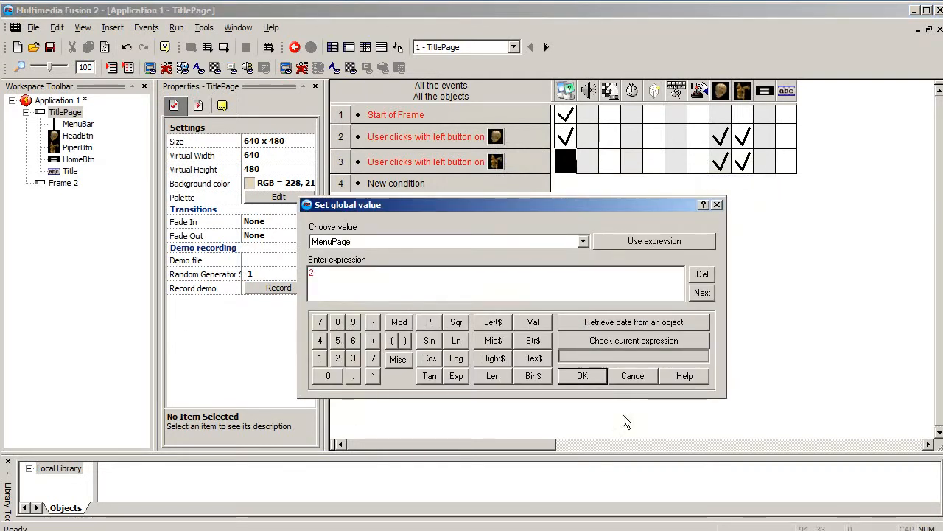
click(582, 376)
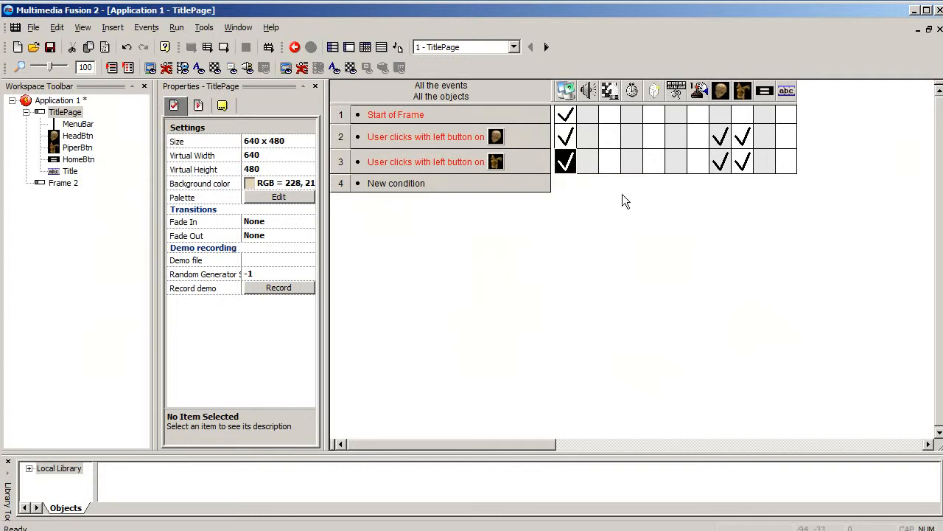
double_click(410, 184)
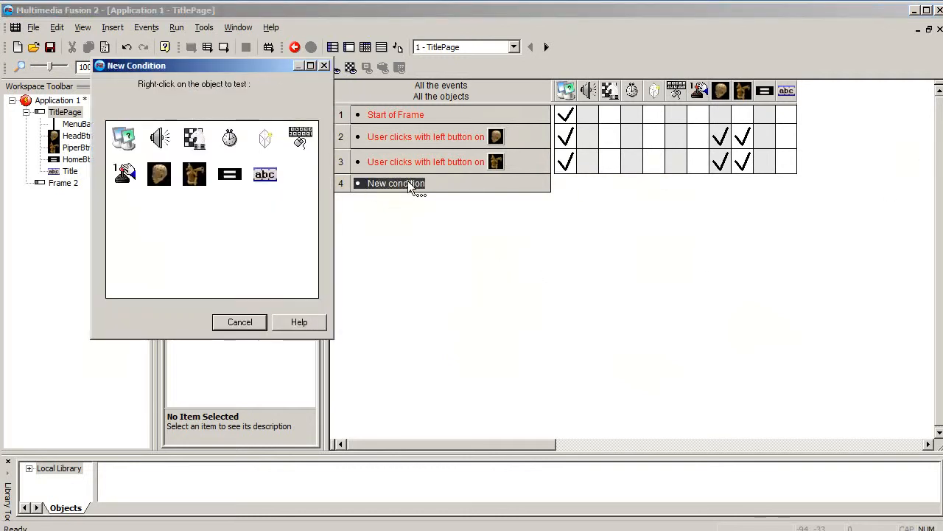
click(242, 322)
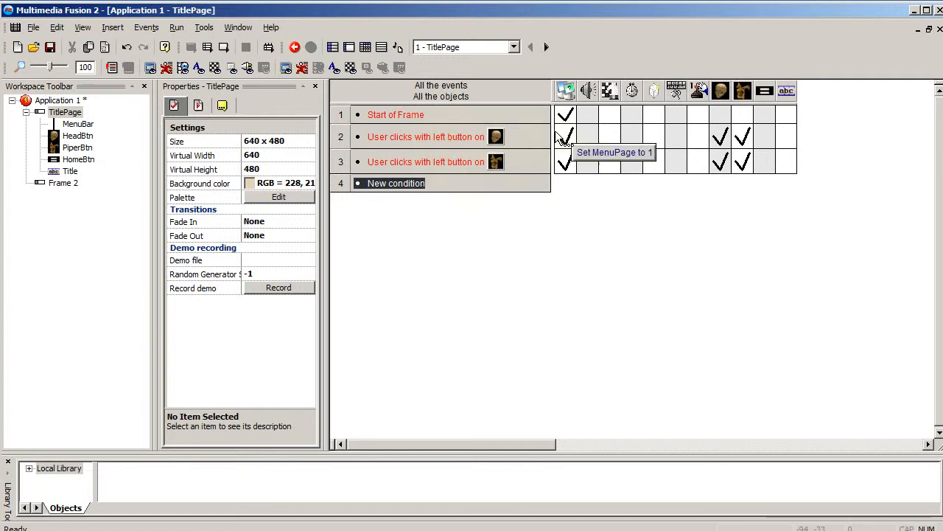
mouse_move(565, 160)
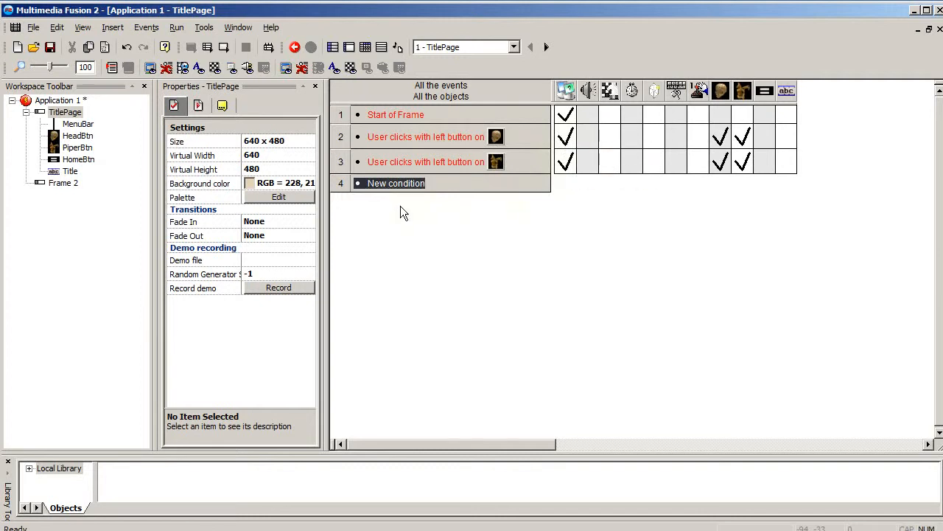
- Add a new event condition that tests whether the X position of HeadBtn is lower than -99
click(394, 183)
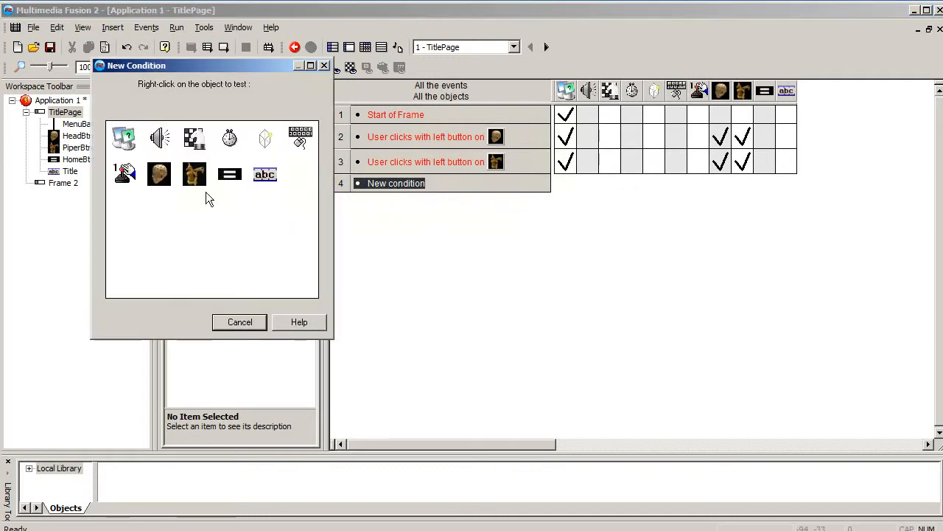
right_click(158, 174)
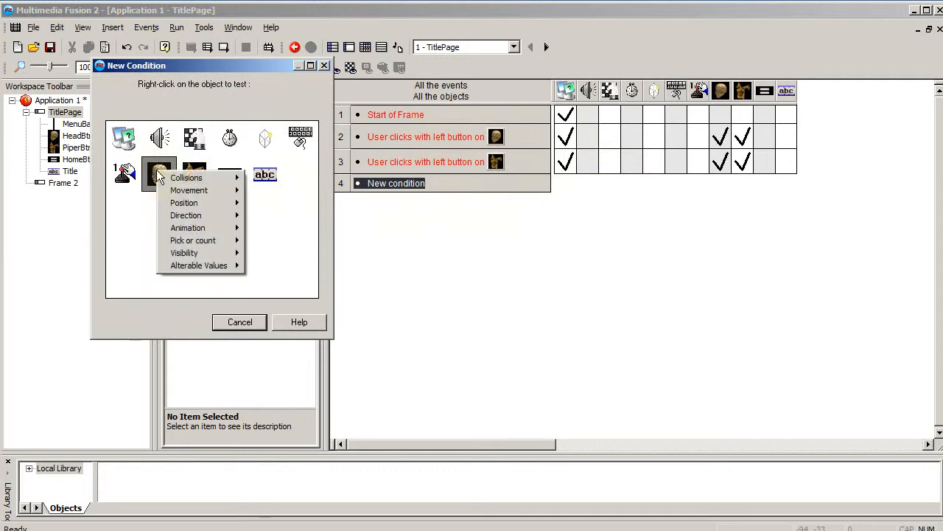
mouse_move(207, 205)
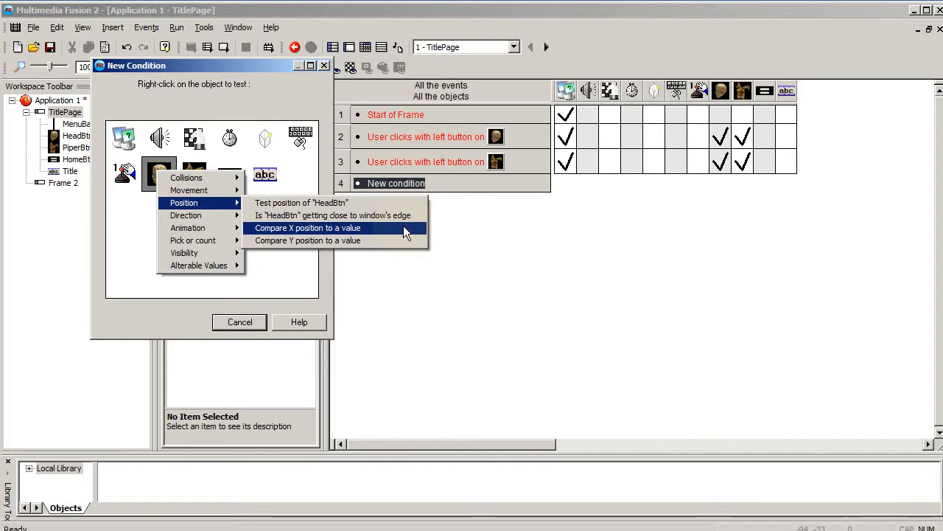
click(308, 231)
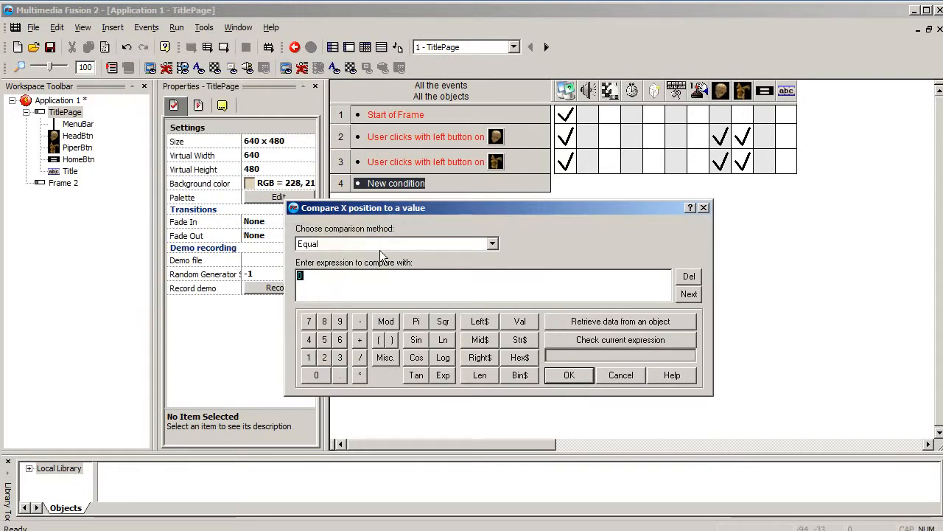
click(379, 249)
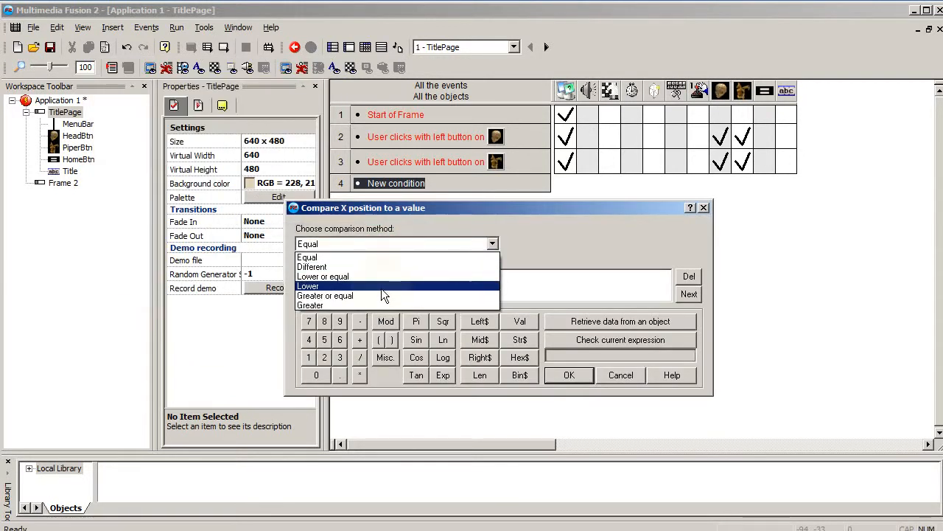
click(381, 287)
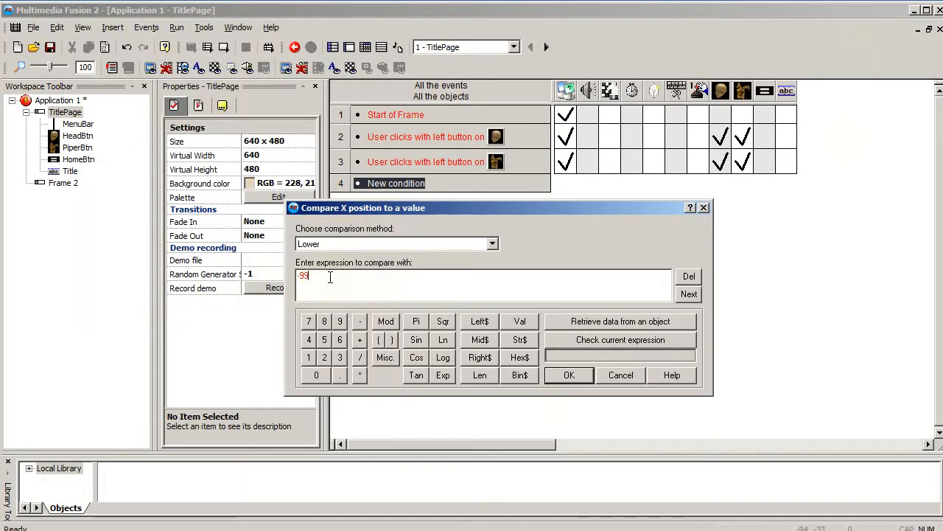
click(567, 375)
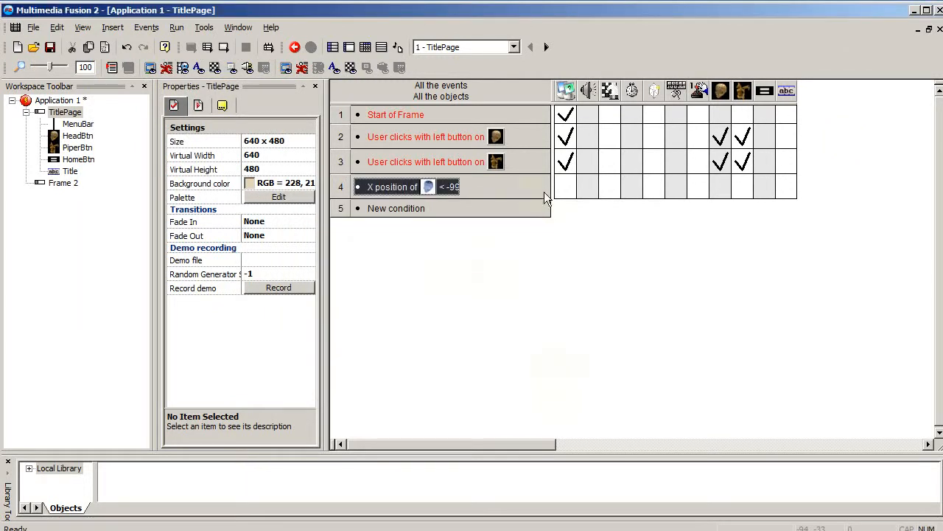
- Insert a second condition in the HeadBtn position event requiring the global value MenuPage to equal 1
right_click(428, 187)
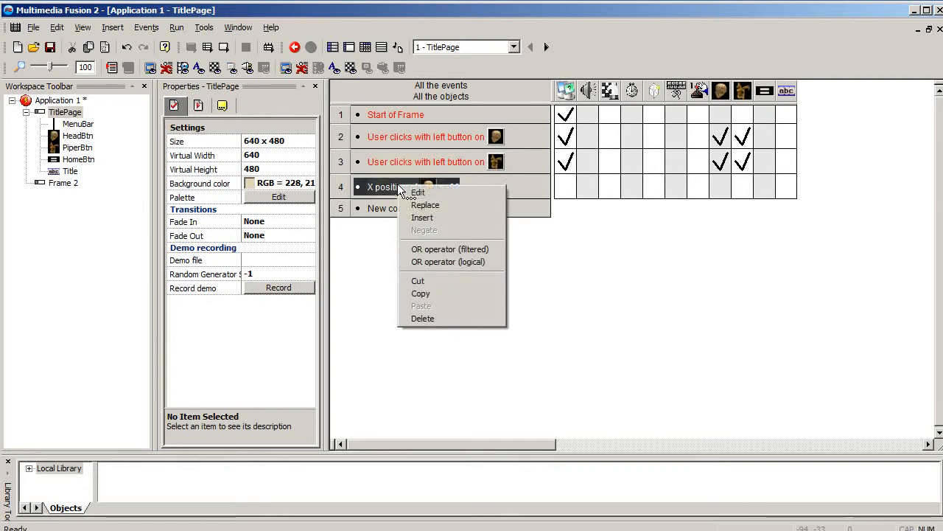
click(427, 217)
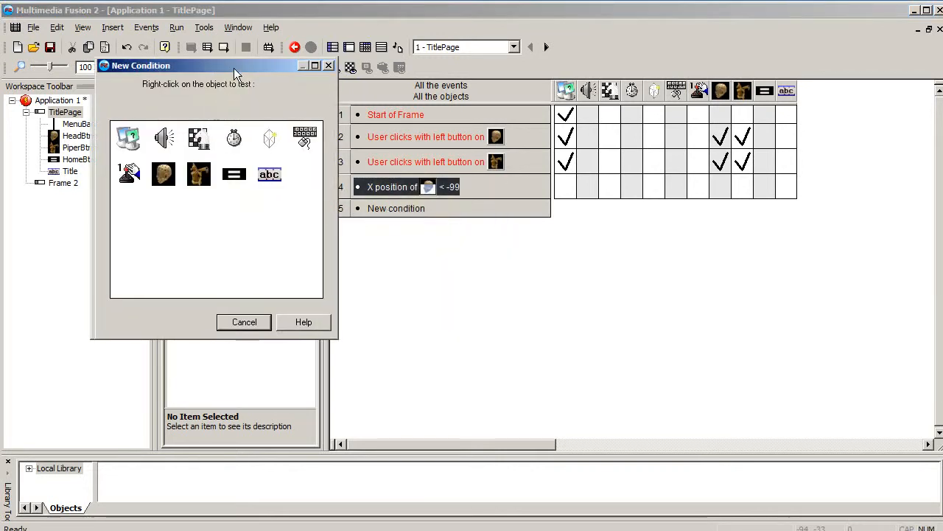
drag(233, 68, 678, 229)
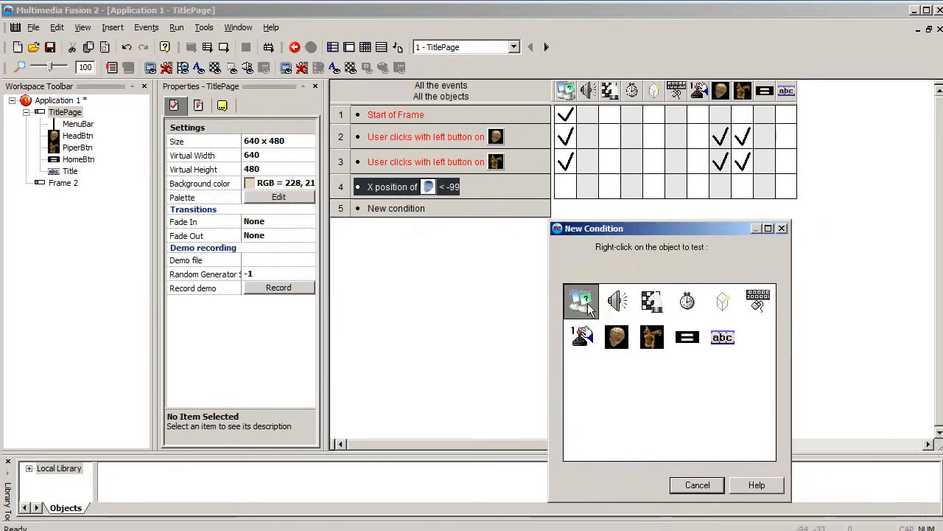
right_click(589, 308)
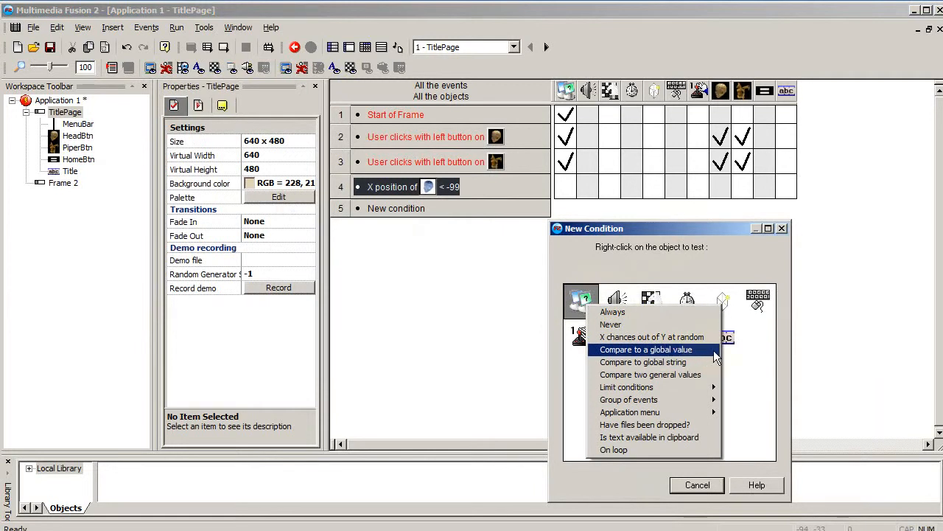
click(673, 350)
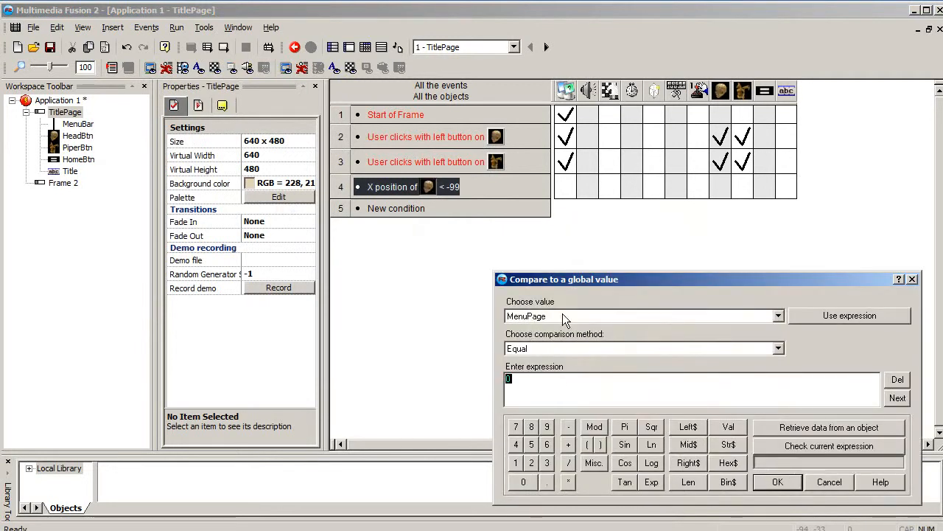
drag(566, 279, 349, 232)
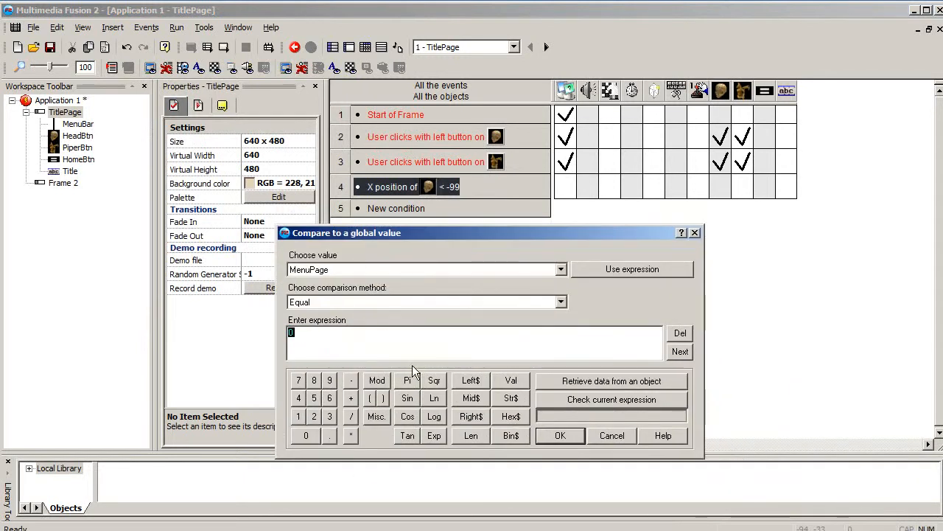
text(1)
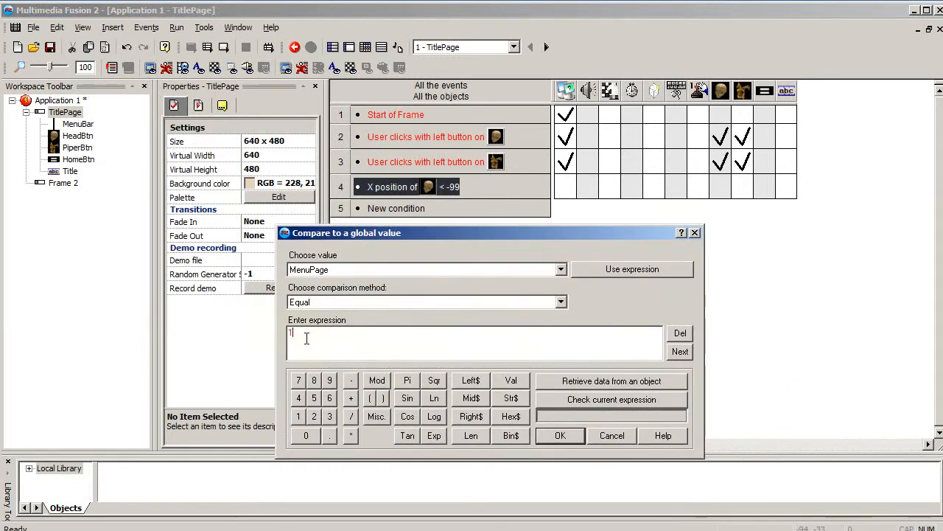
click(570, 436)
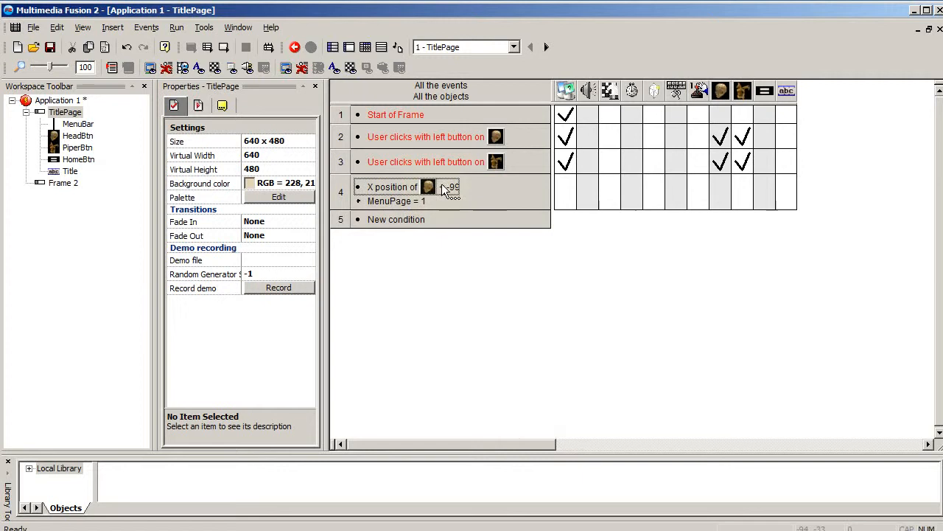
click(383, 202)
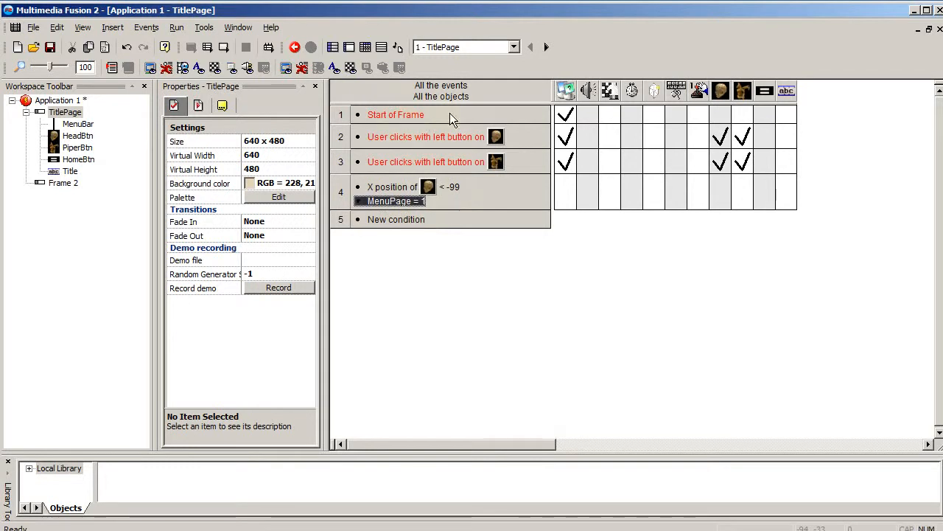
- Give the event testing the HeadBtn position and MenuPage a storyboard action that goes to the next frame
mouse_move(575, 115)
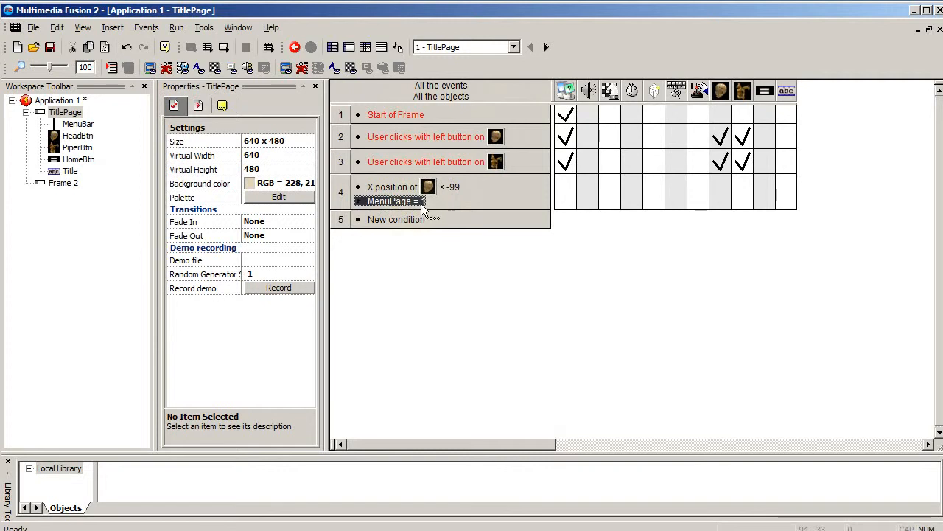
drag(428, 205, 603, 190)
right_click(598, 190)
click(610, 186)
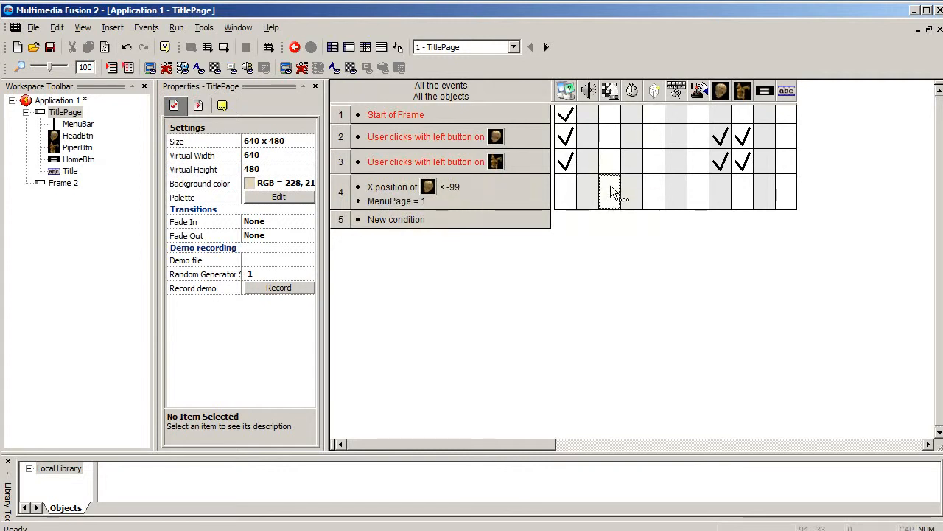
right_click(610, 185)
click(611, 196)
right_click(610, 193)
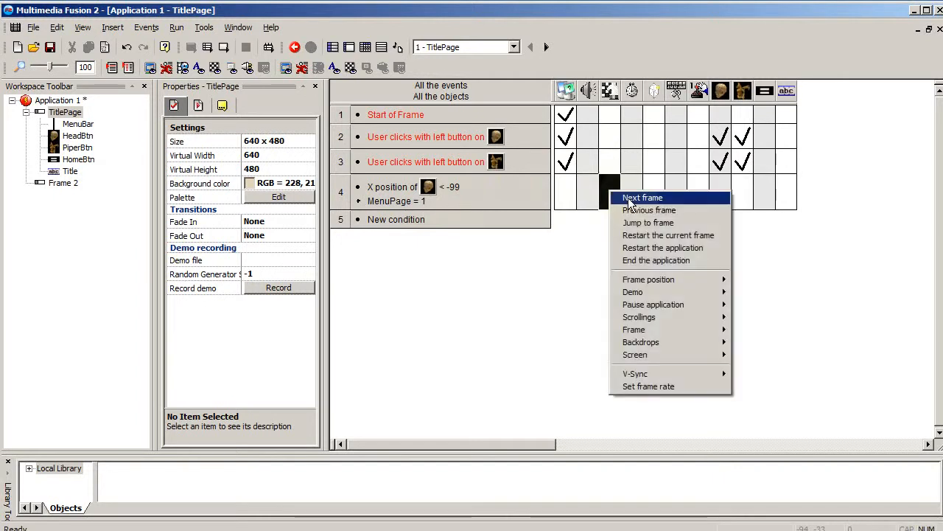
click(635, 194)
- Run the application, test the head button's jump to Frame 2, and close the running application
click(63, 183)
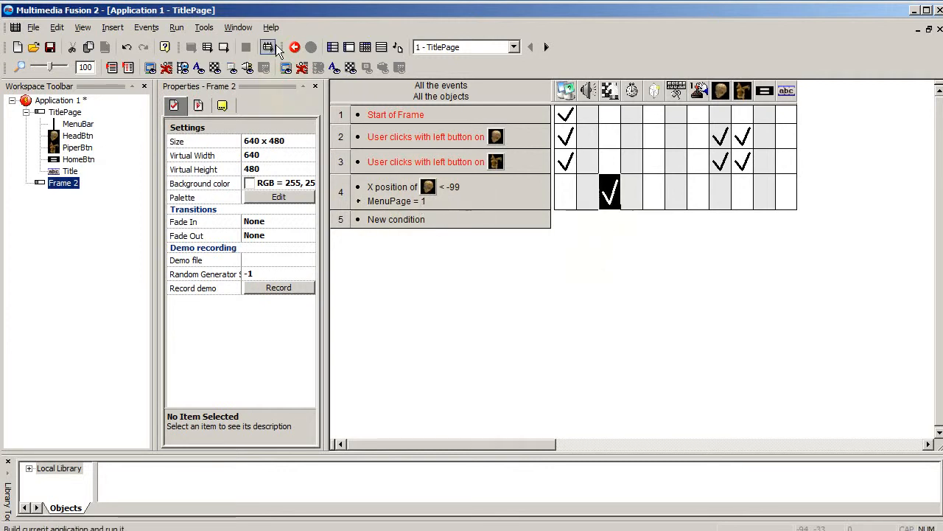
click(214, 52)
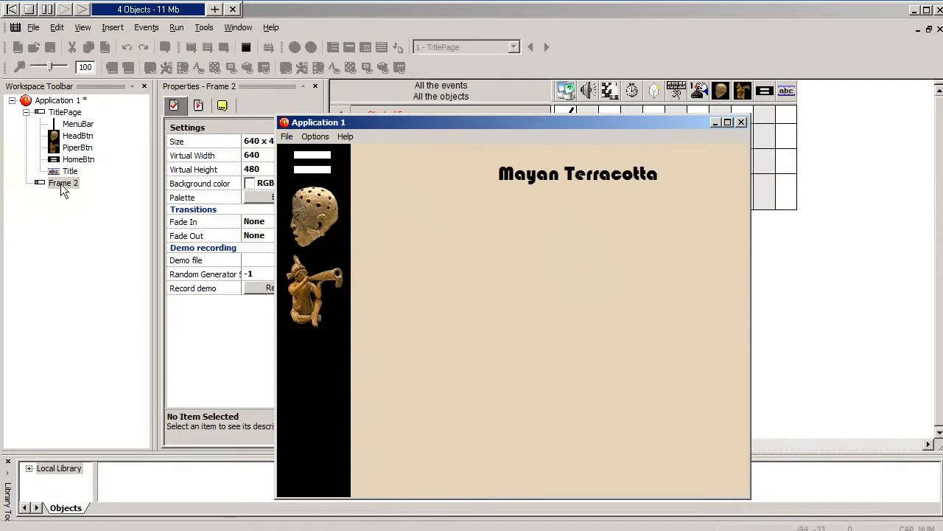
click(326, 207)
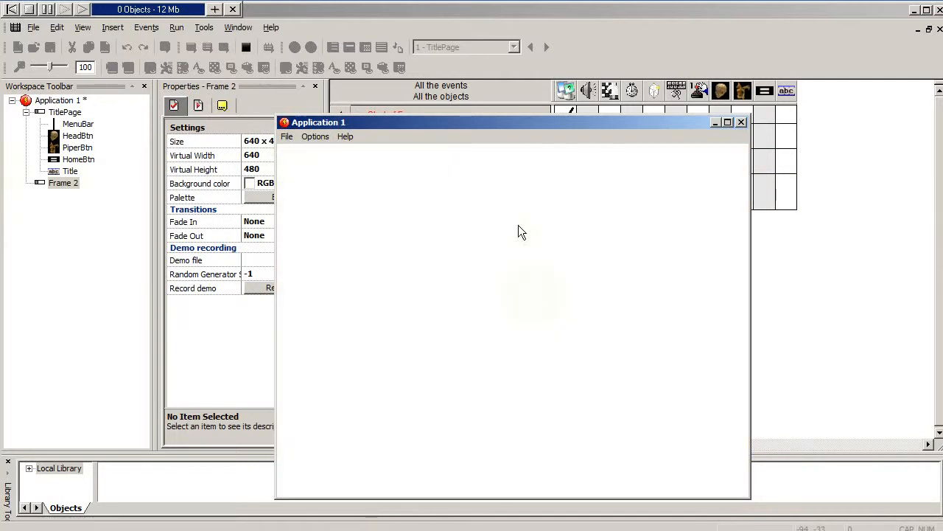
drag(460, 120, 622, 129)
click(495, 122)
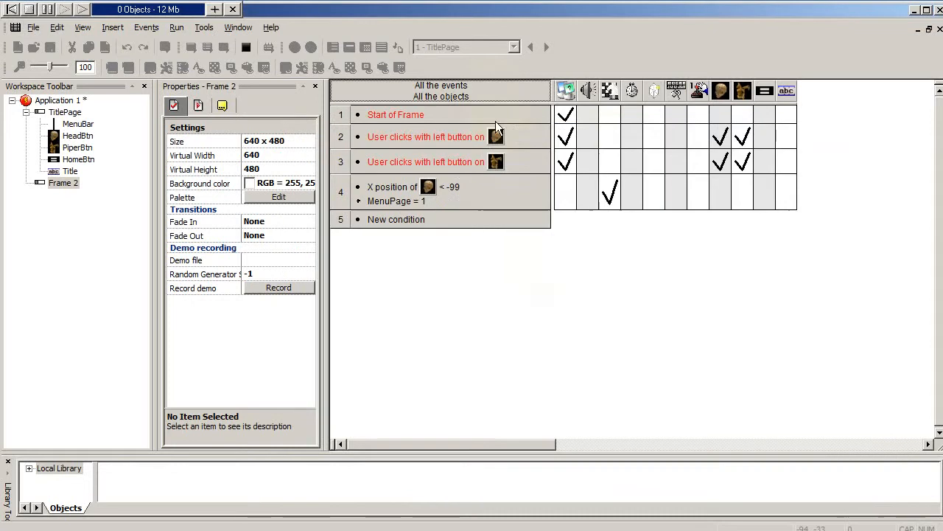
click(893, 528)
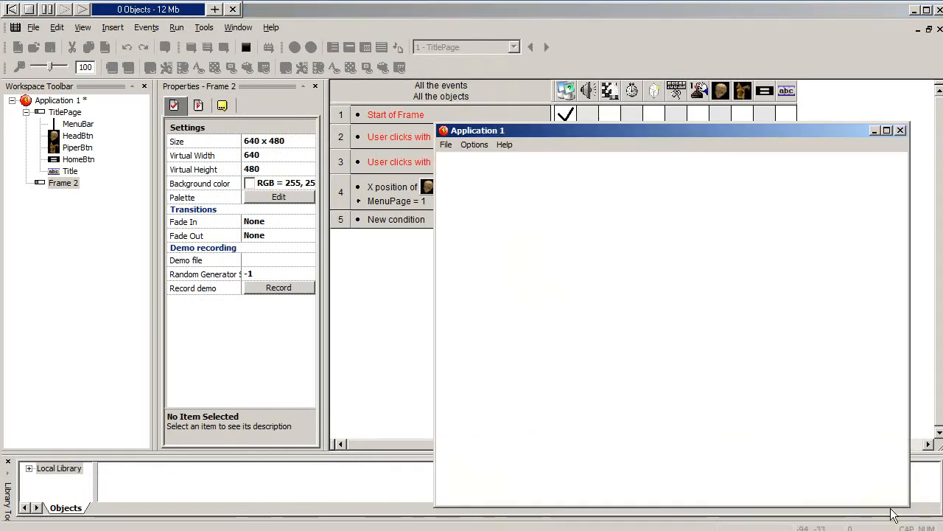
drag(755, 128, 625, 146)
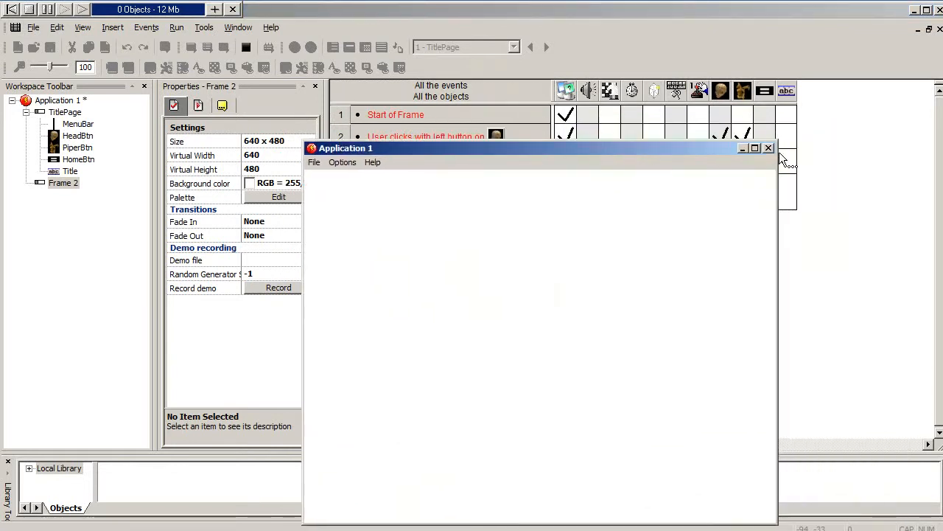
click(768, 149)
click(63, 183)
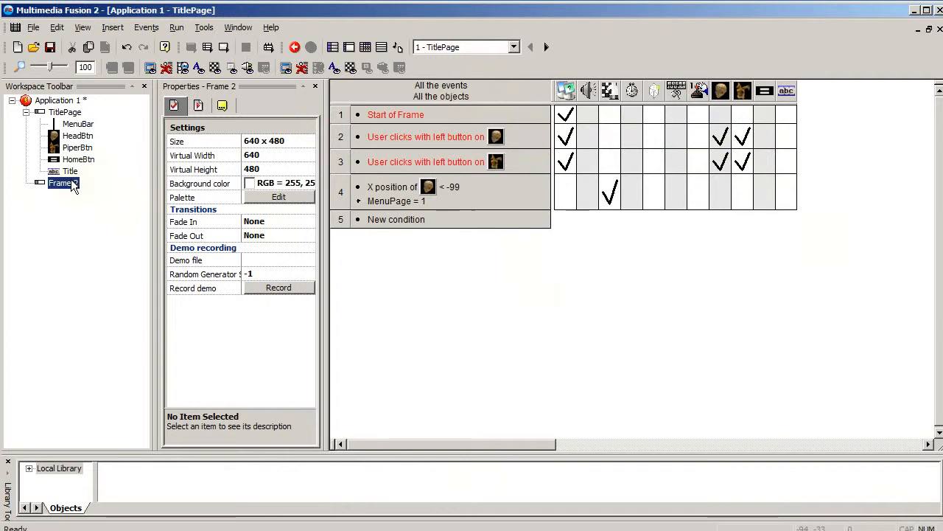
click(63, 183)
click(64, 191)
click(113, 27)
key(Escape)
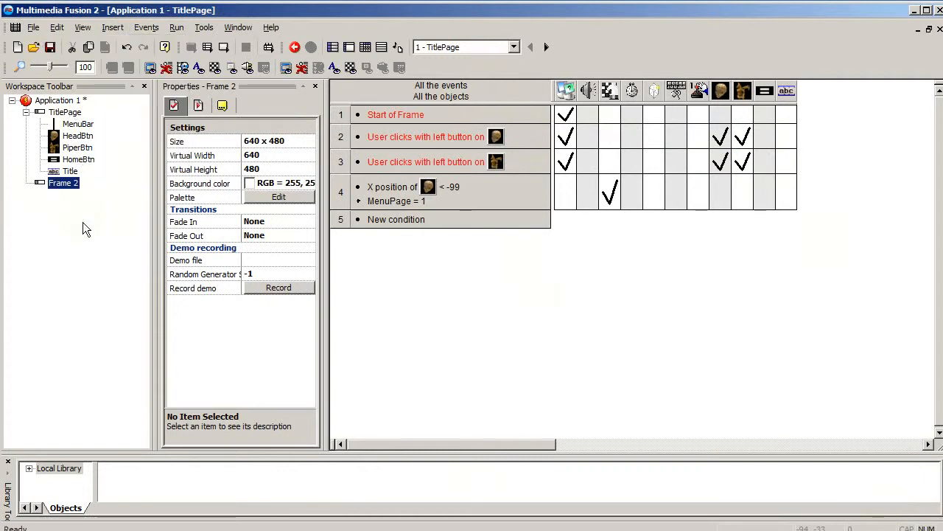
click(63, 112)
click(111, 29)
- Insert a new frame into Application 1 after Frame 2, keeping its default name
click(59, 100)
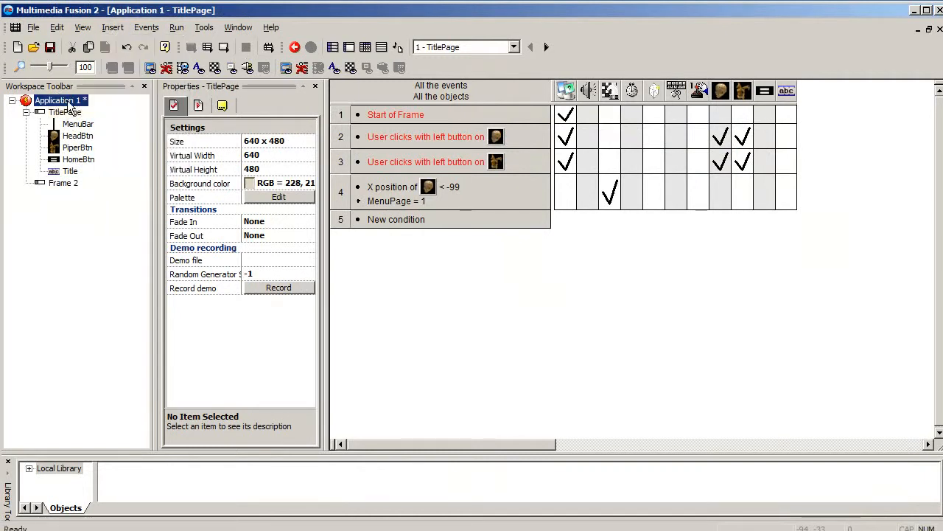
click(144, 28)
mouse_move(113, 27)
click(135, 42)
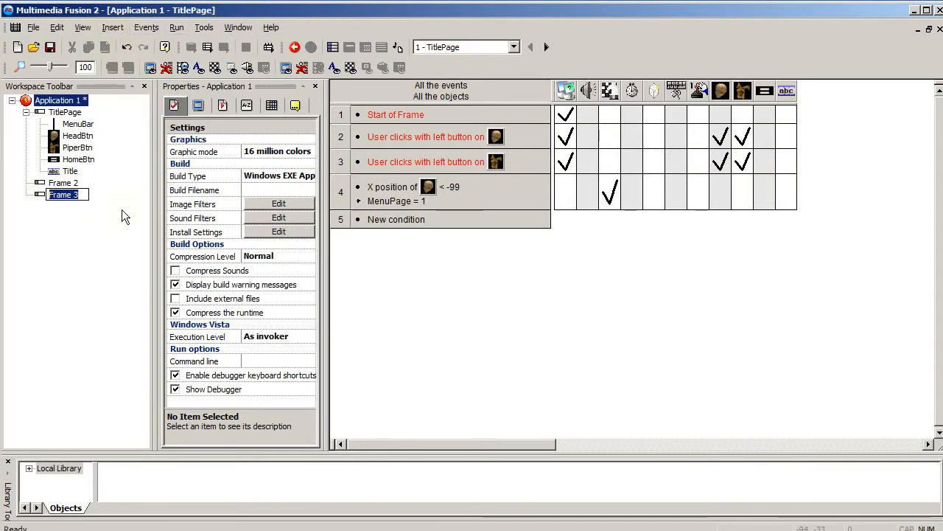
click(63, 194)
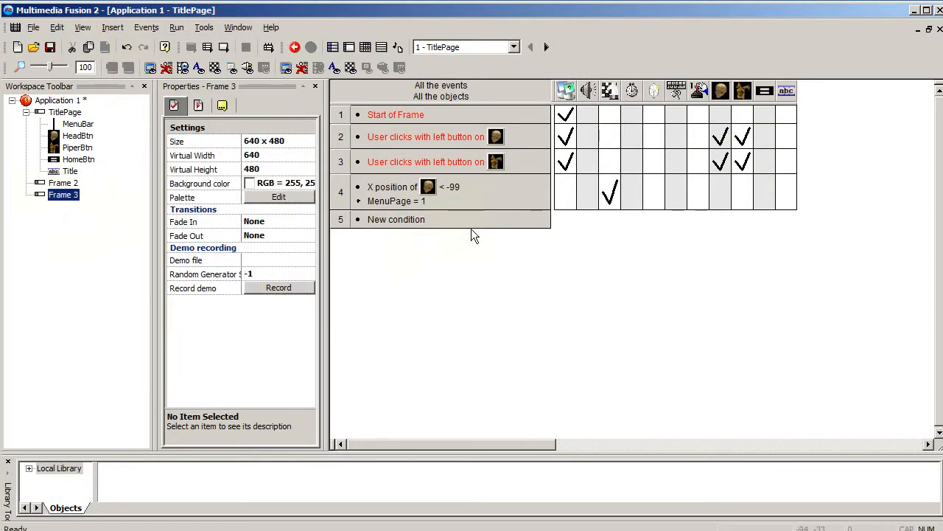
- Add a new event condition testing whether the X position of PiperBtn is lower than -99
click(408, 220)
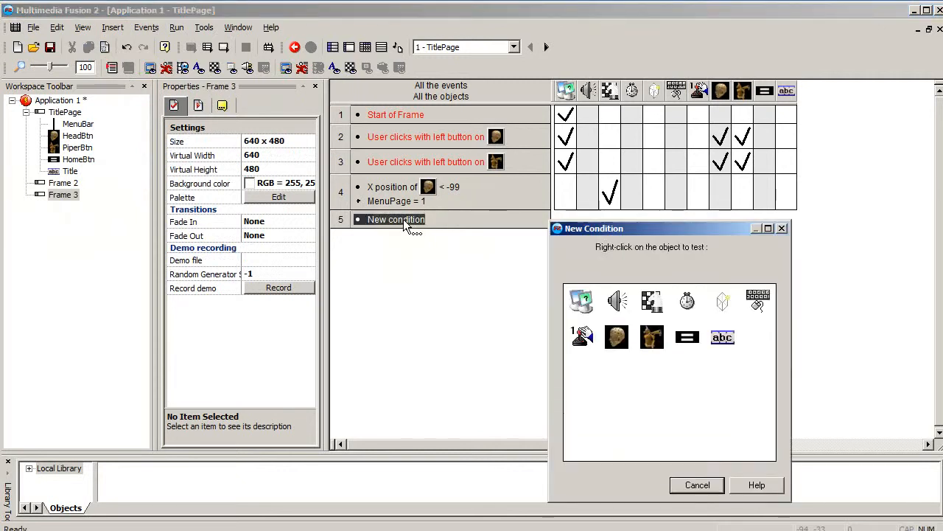
right_click(649, 337)
mouse_move(708, 356)
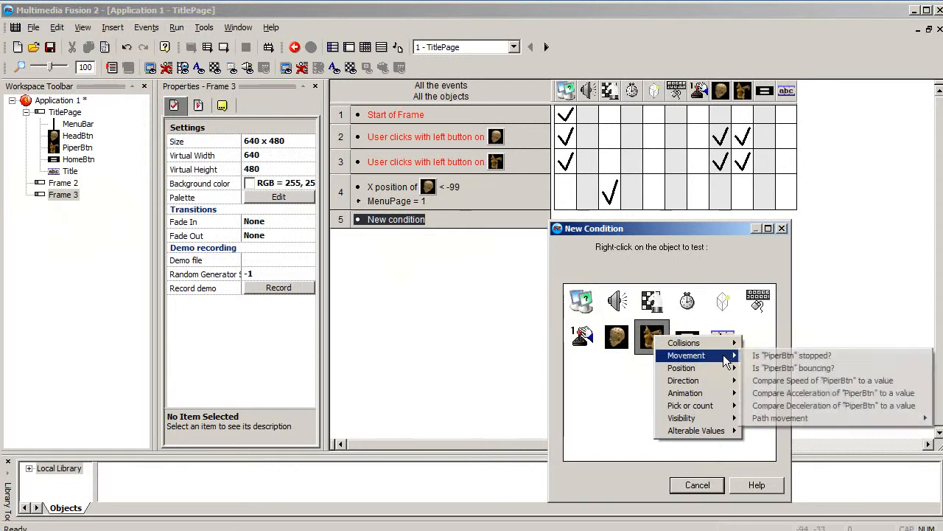
mouse_move(728, 368)
click(796, 393)
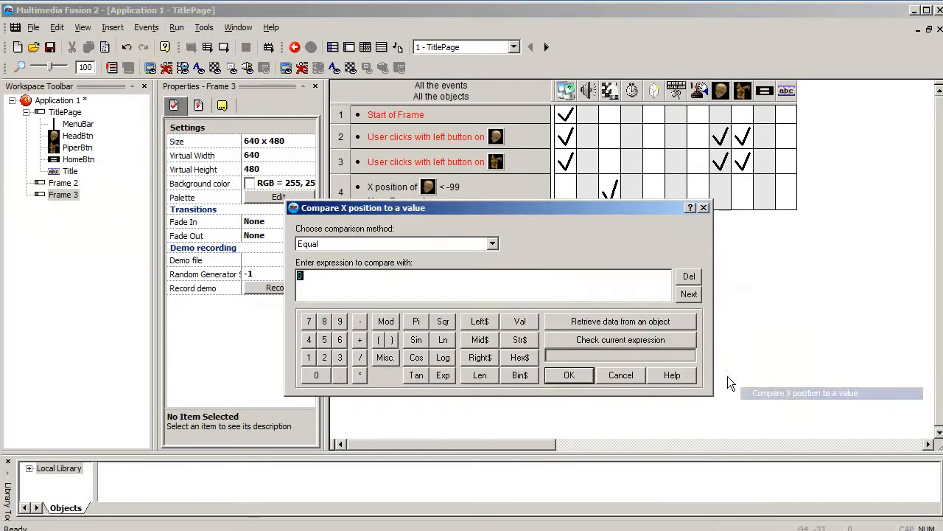
click(352, 244)
click(362, 285)
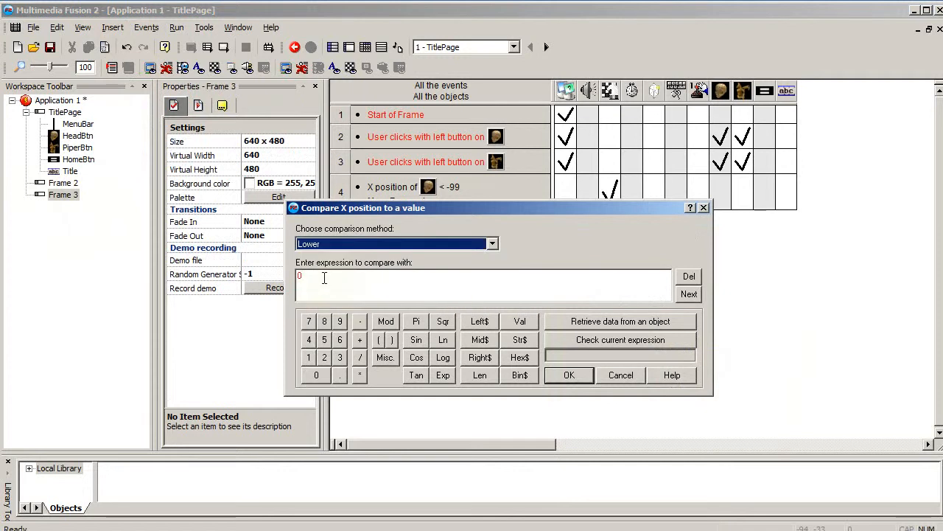
key(Tab)
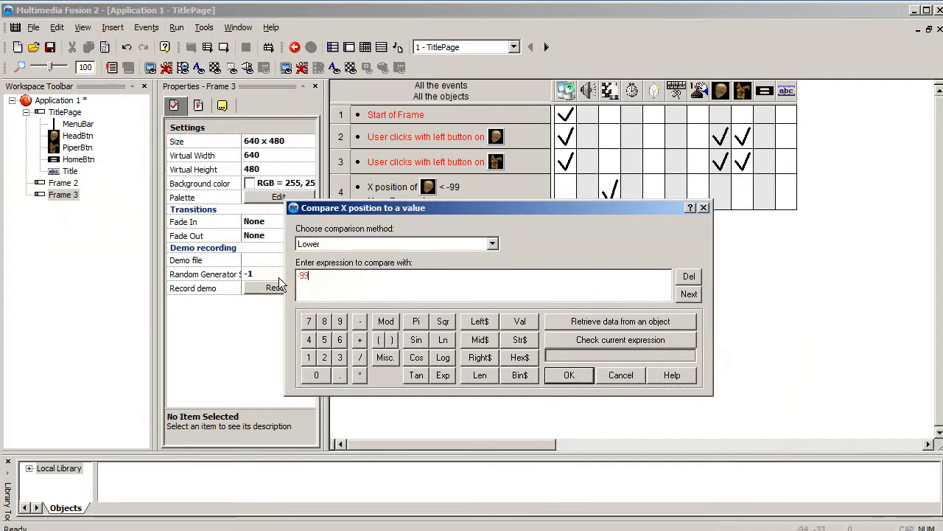
text(-99)
click(561, 374)
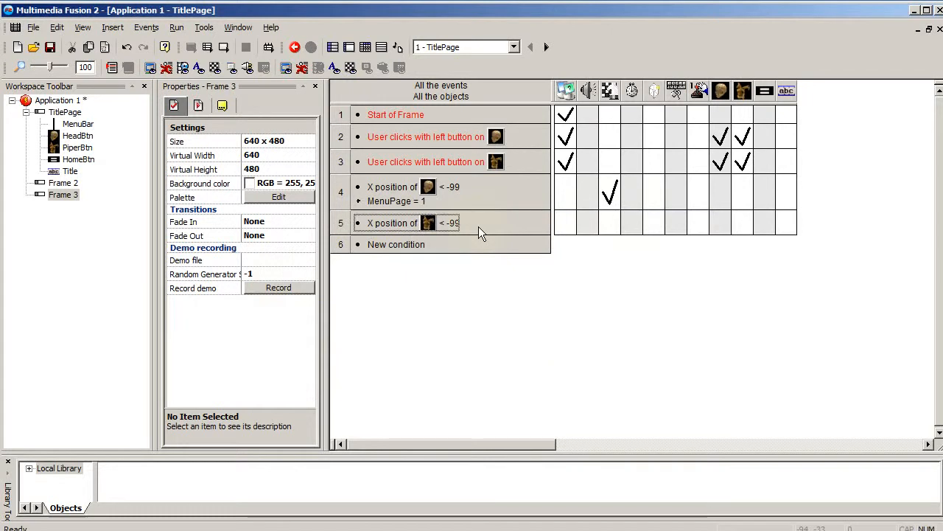
- Insert a second condition in the PiperBtn position event requiring the global value MenuPage to equal 2
right_click(449, 224)
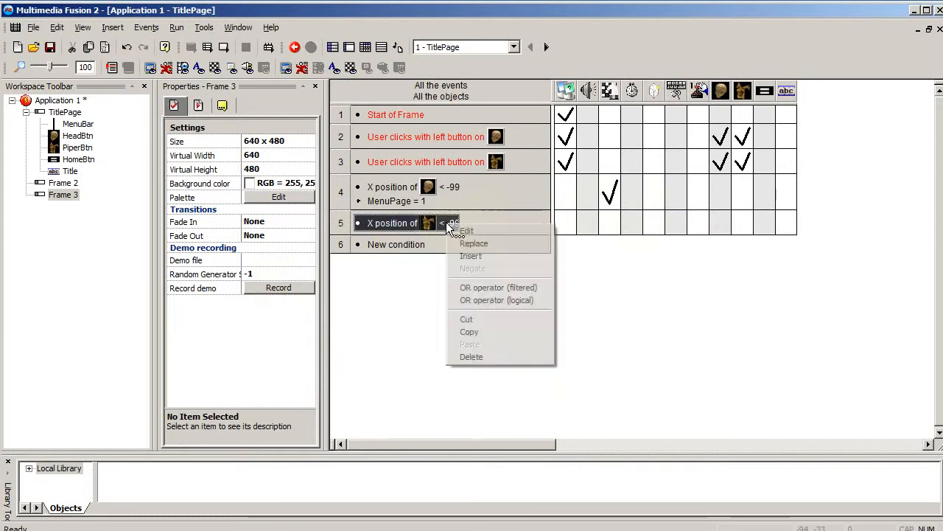
click(500, 261)
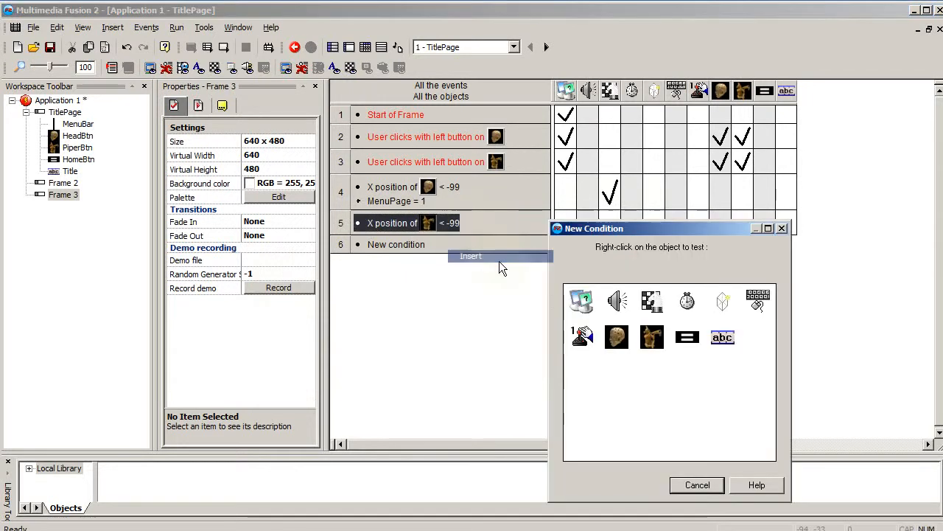
right_click(578, 298)
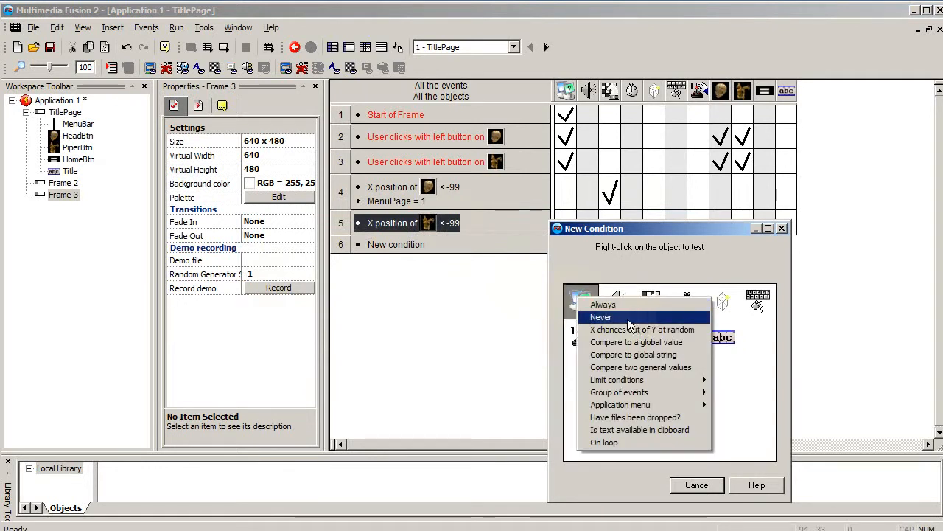
click(667, 343)
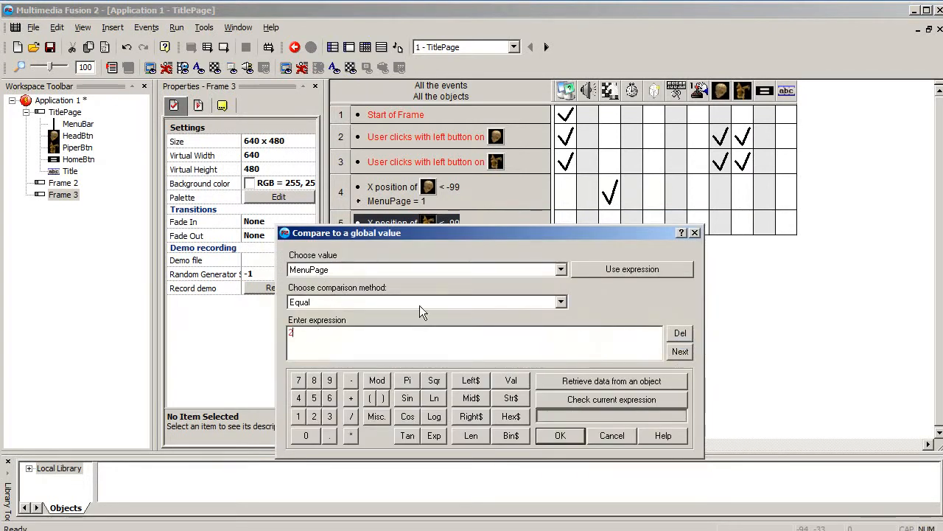
click(560, 435)
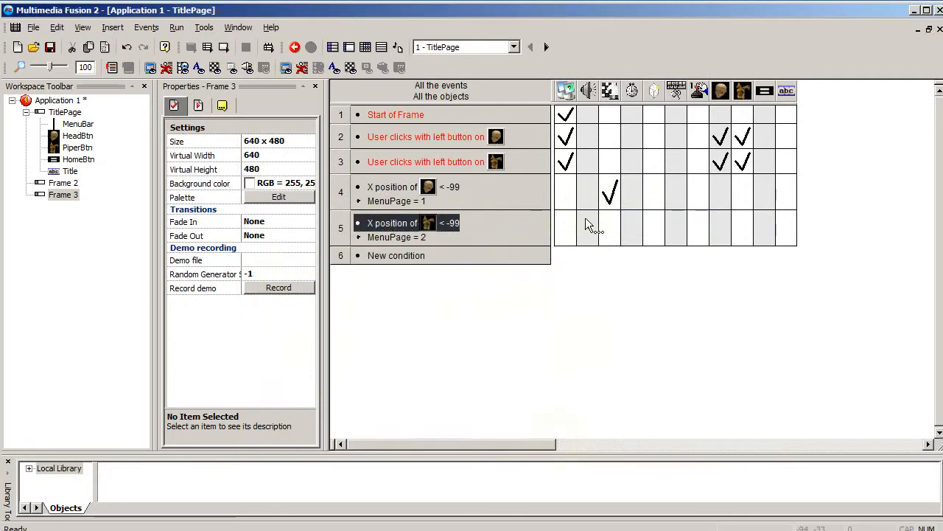
- Give the event testing PiperBtn's position and MenuPage a storyboard action that jumps to Frame 3
right_click(611, 224)
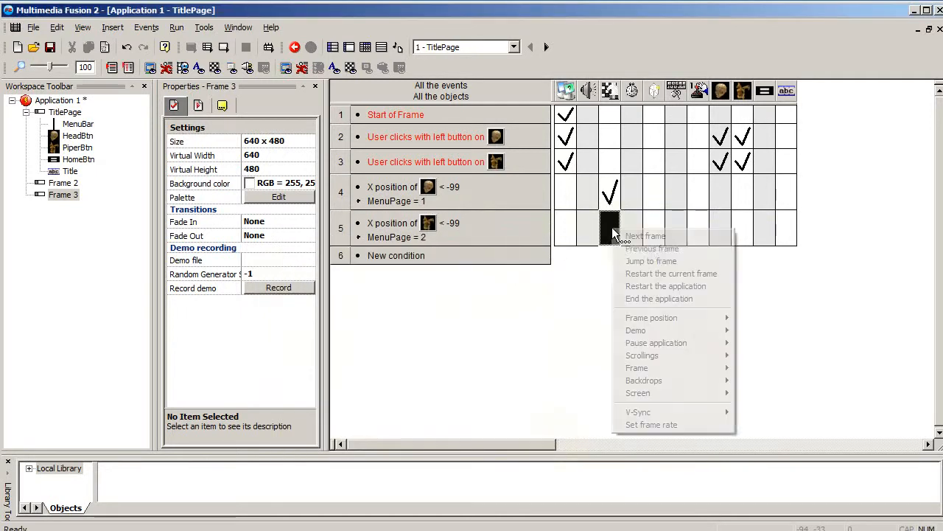
click(671, 262)
click(577, 413)
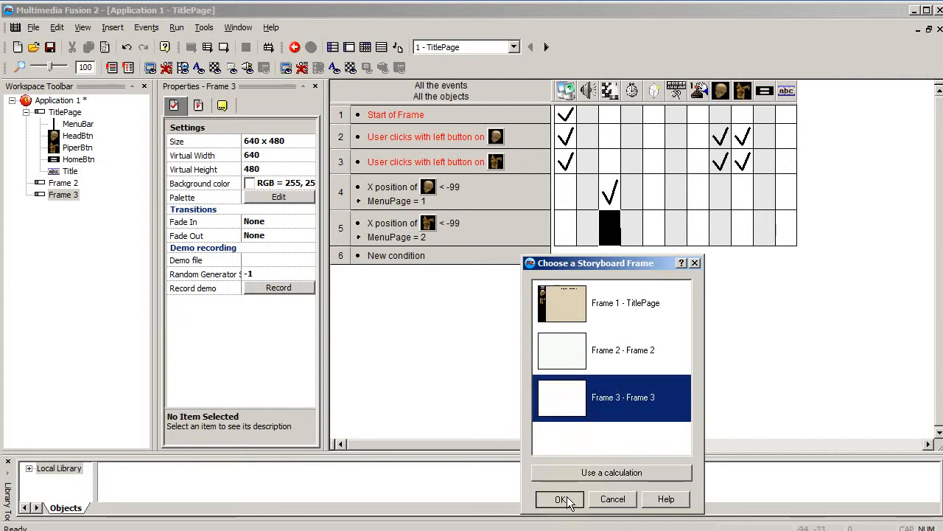
click(561, 500)
- Open Frame 2 and place a String object reading "Frame 2" in the upper middle of the frame
click(50, 185)
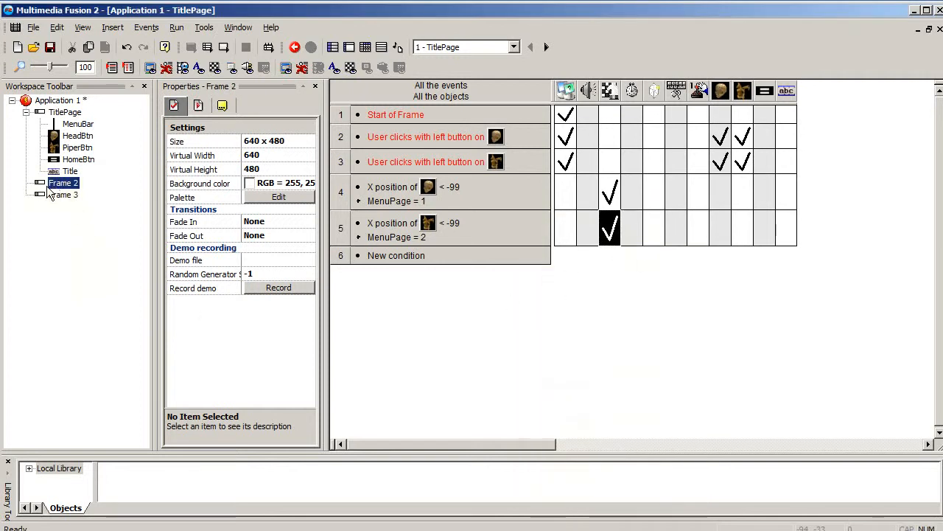
double_click(49, 185)
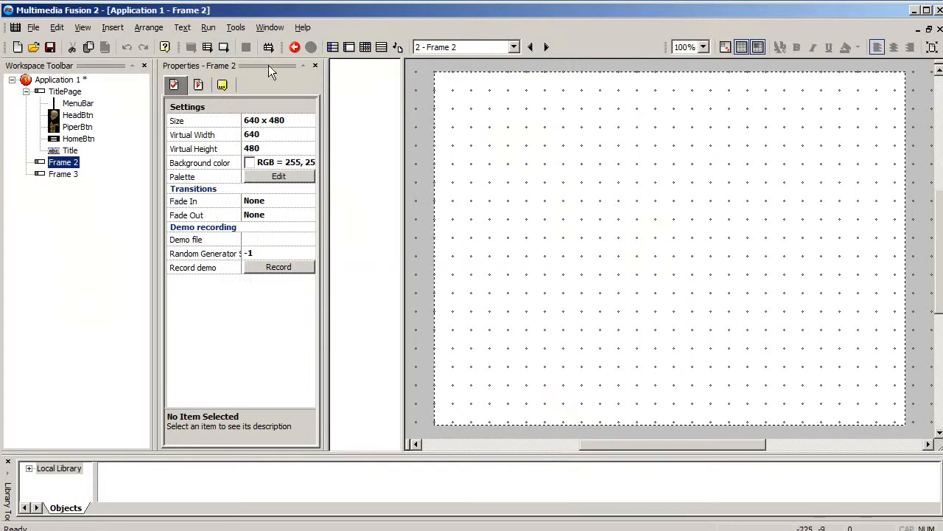
click(526, 198)
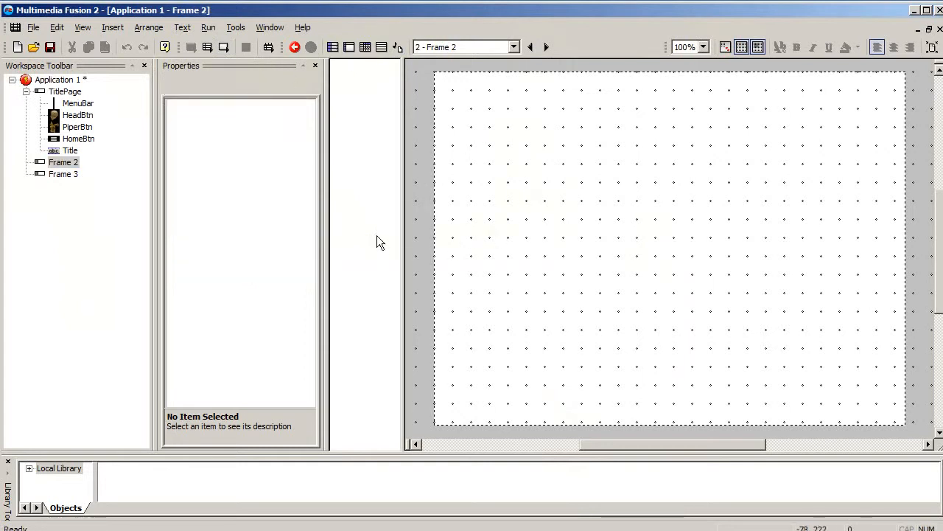
double_click(430, 215)
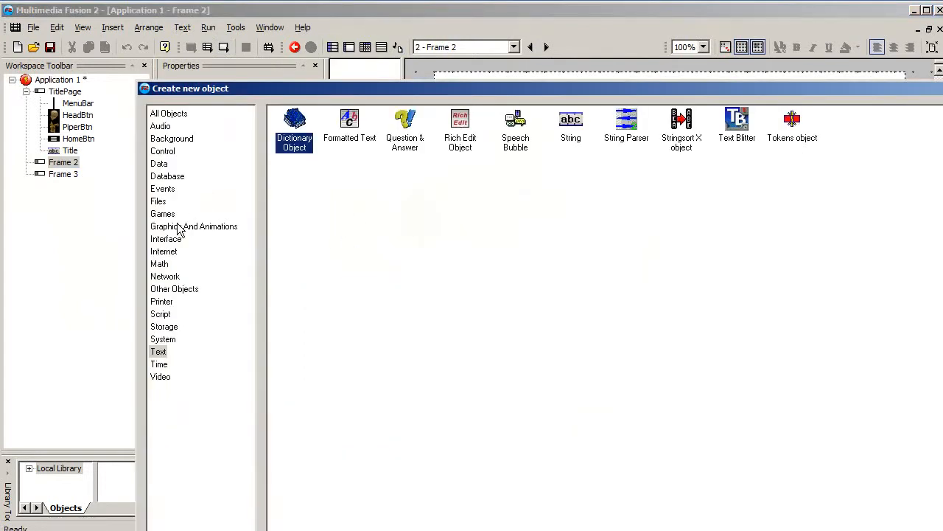
click(158, 353)
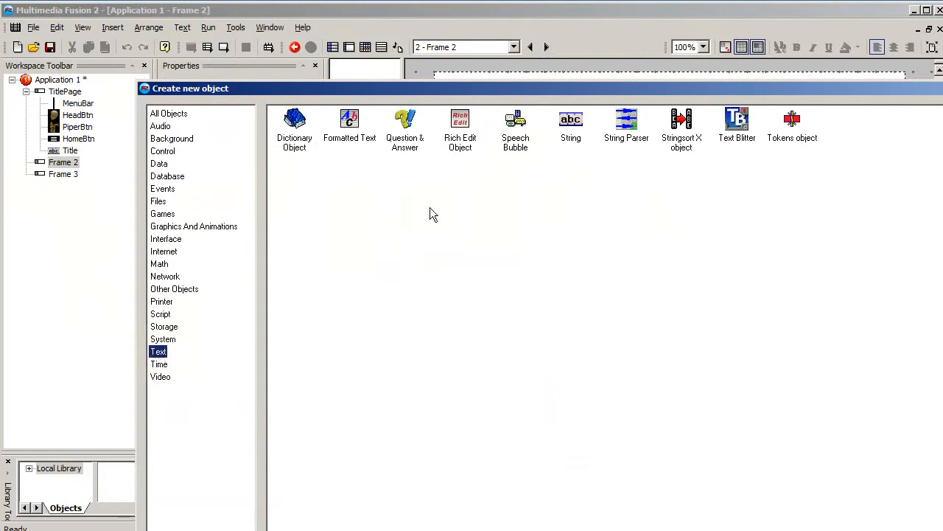
double_click(571, 122)
click(560, 213)
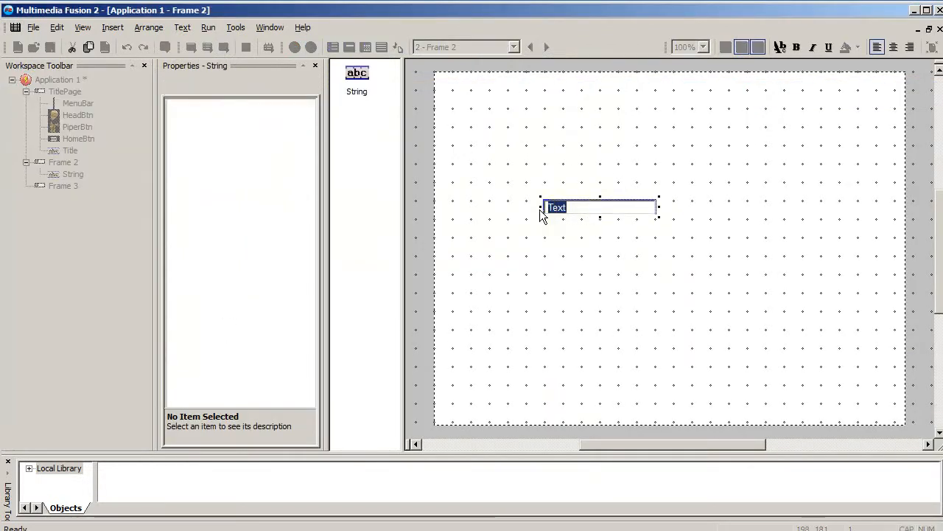
text(Frame 2)
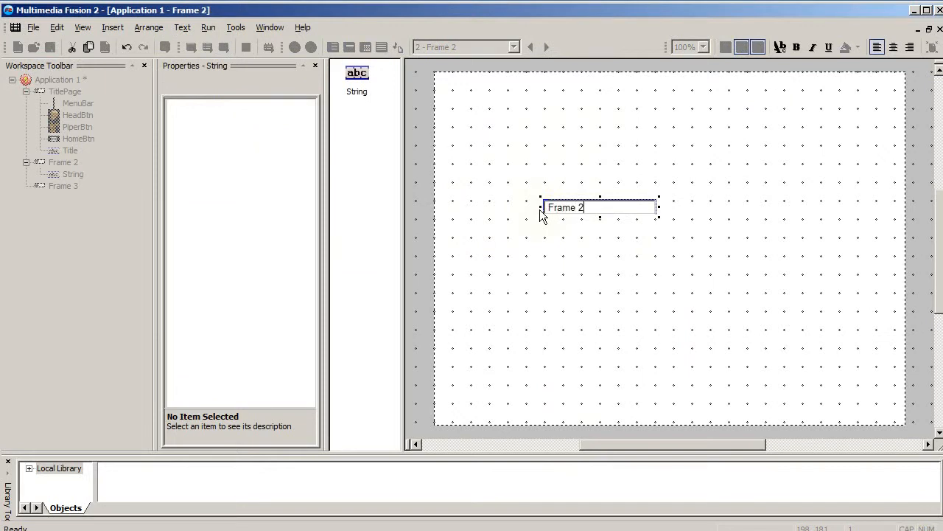
key(ctrl+a)
key(BackSpace)
text(Frame 2)
click(656, 241)
- Open Frame 3 and place a String object reading "Frame 3" in the upper middle of the frame
click(62, 186)
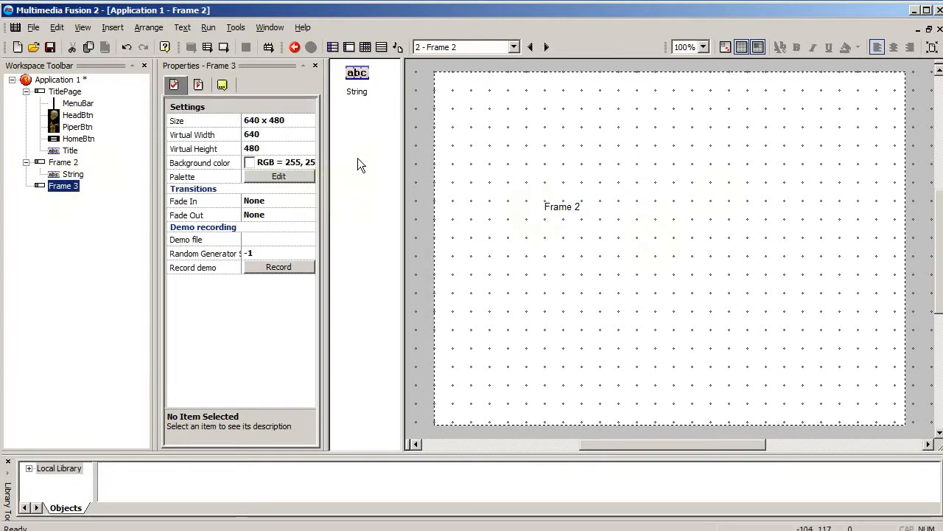
click(356, 155)
double_click(62, 187)
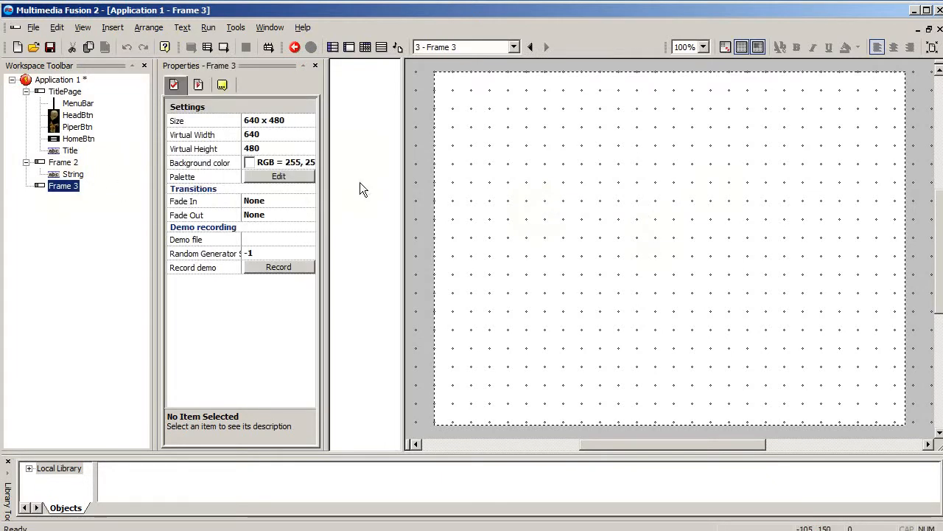
double_click(421, 198)
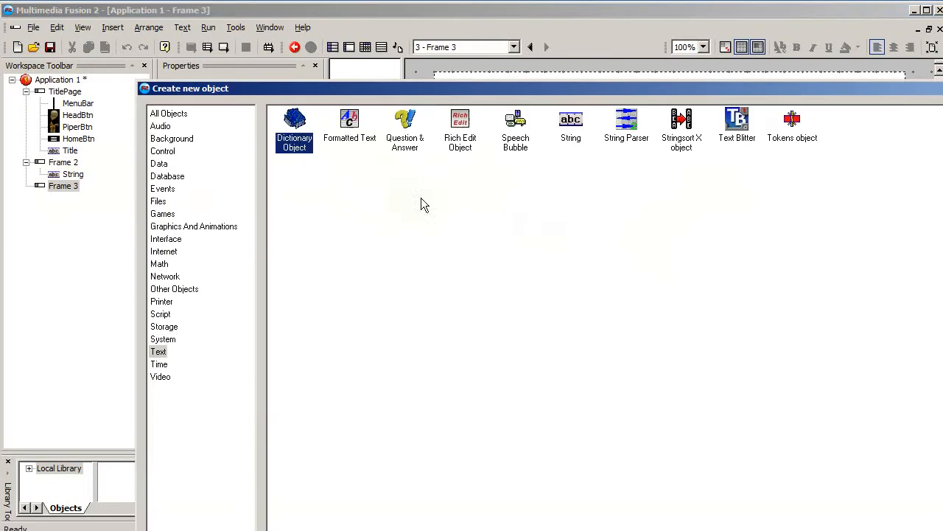
click(570, 126)
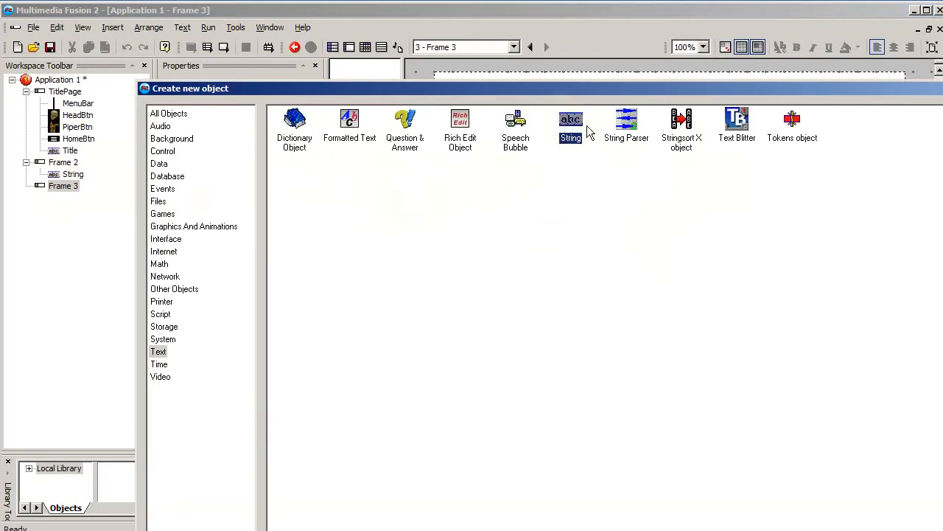
double_click(571, 125)
click(585, 204)
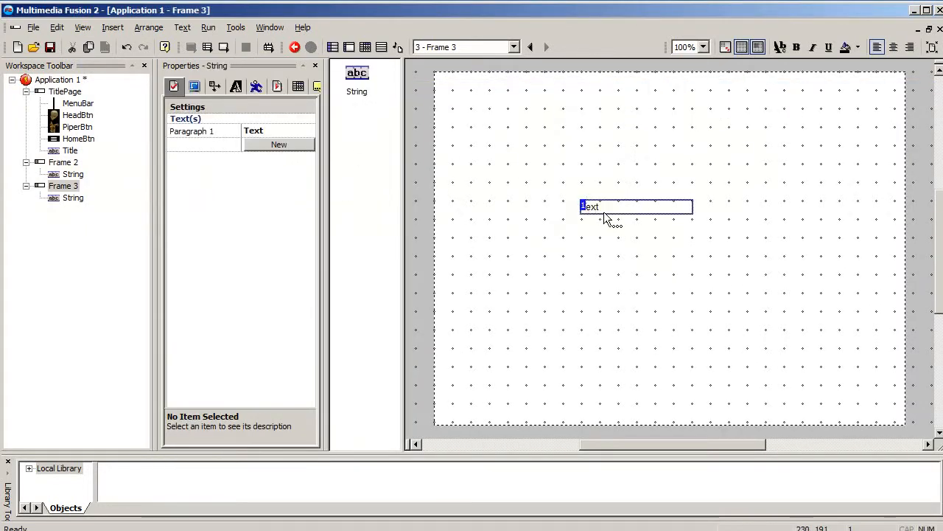
text(Frame)
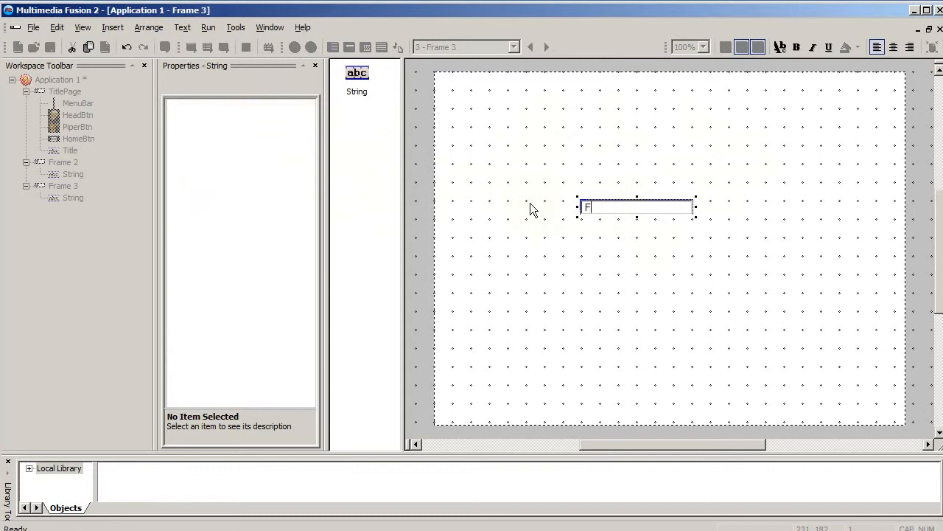
text( 3)
click(467, 188)
- Run the application from TitlePage, test where the head button leads, and stop the running application
click(65, 92)
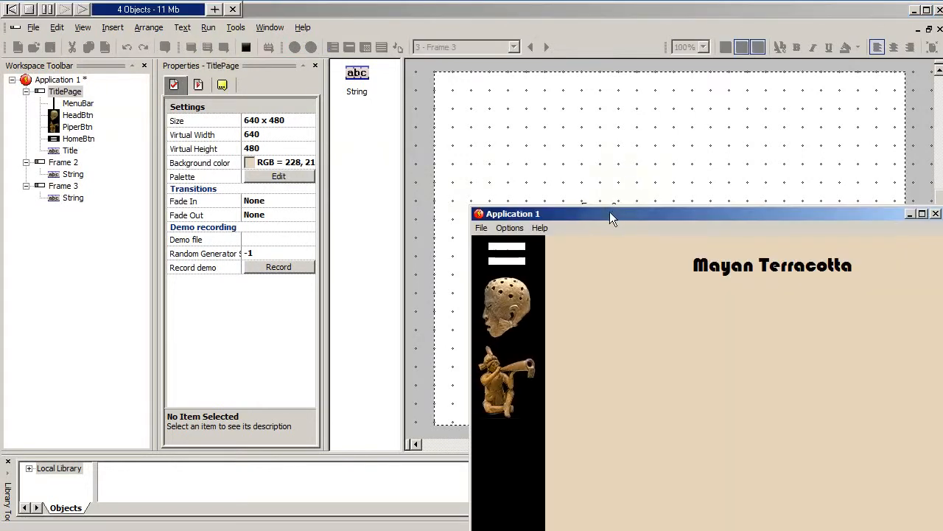
drag(609, 212, 489, 91)
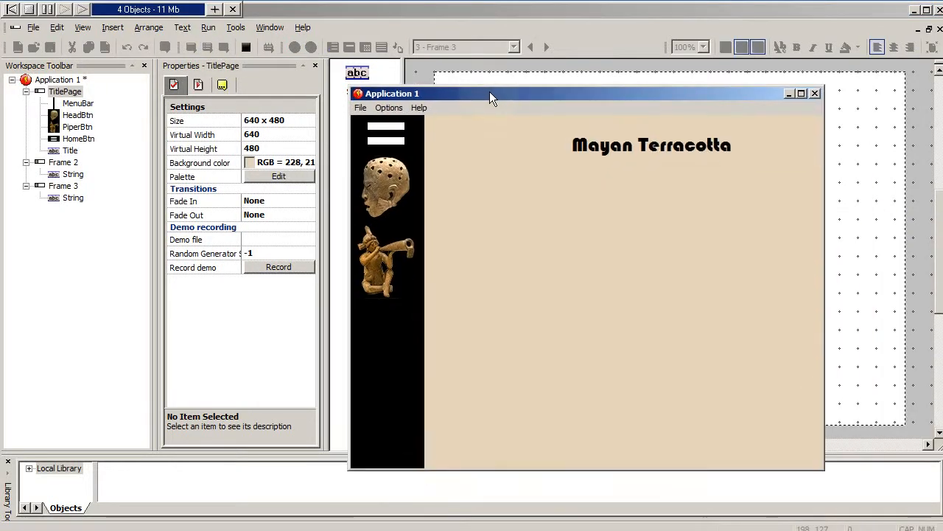
click(389, 174)
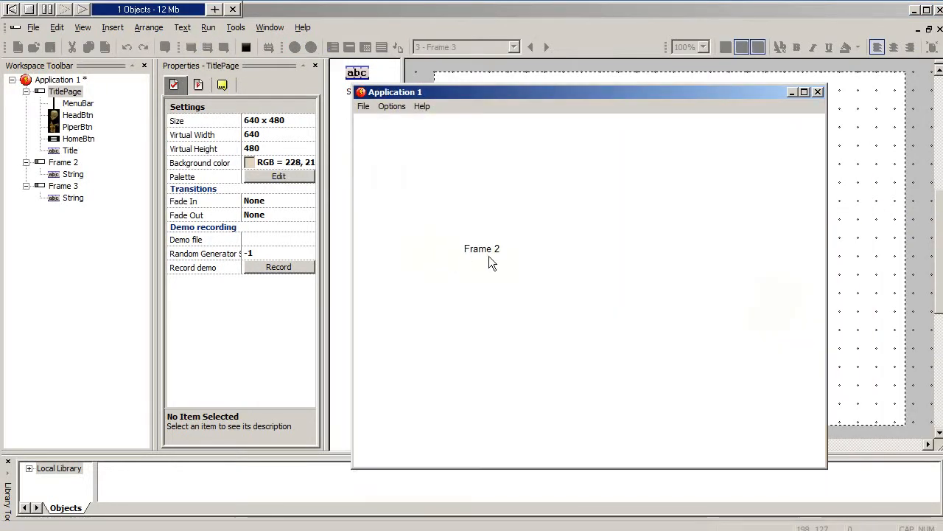
click(243, 47)
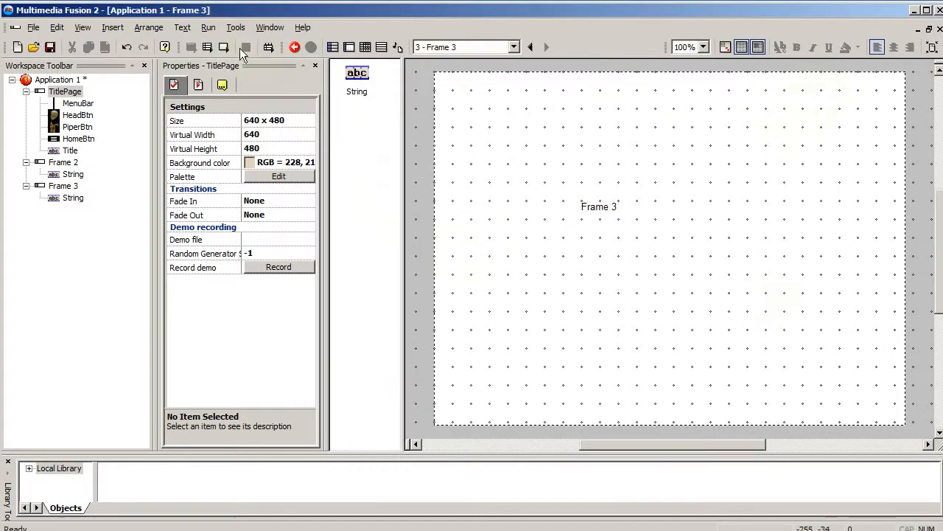
- Run the application again, test where the piper button leads, and close its window
click(224, 47)
drag(598, 215, 458, 123)
click(390, 291)
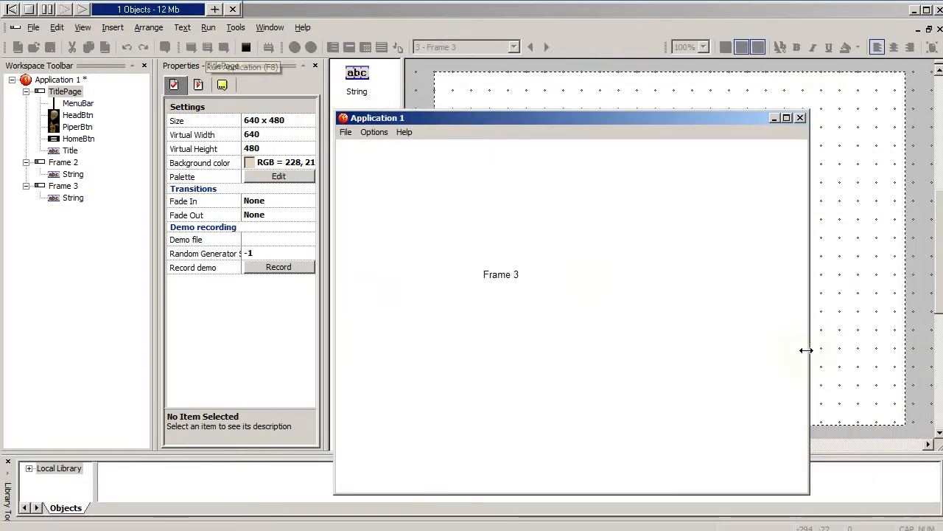
click(800, 118)
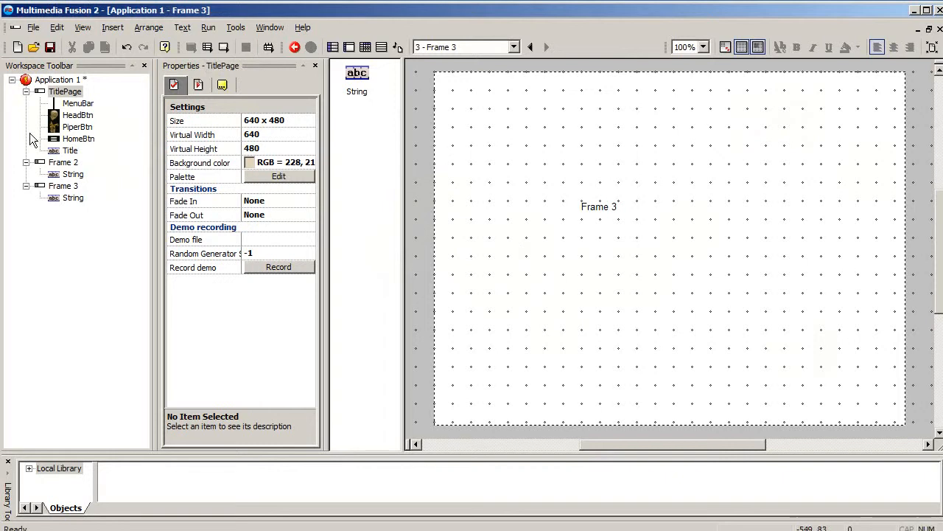
- Delete Frame 2 from Application 1 and confirm the deletion
click(65, 91)
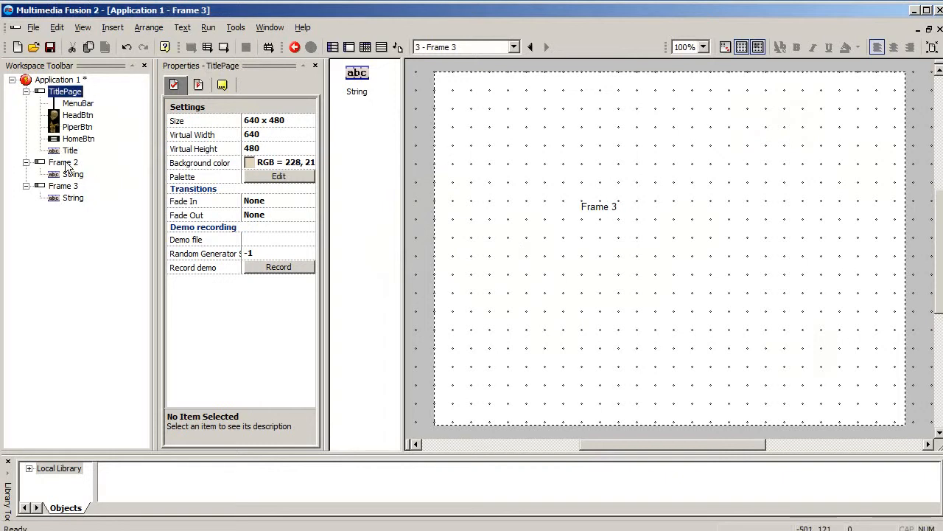
click(63, 163)
key(Delete)
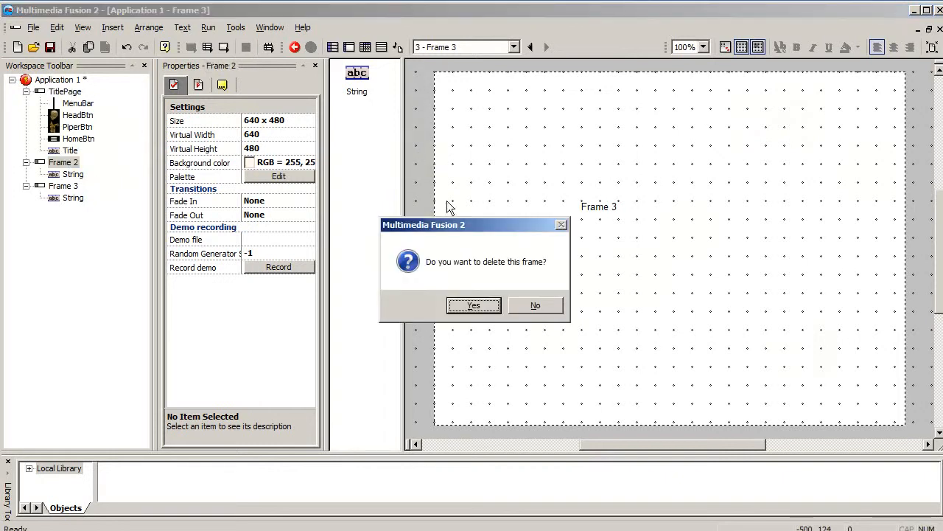
click(474, 305)
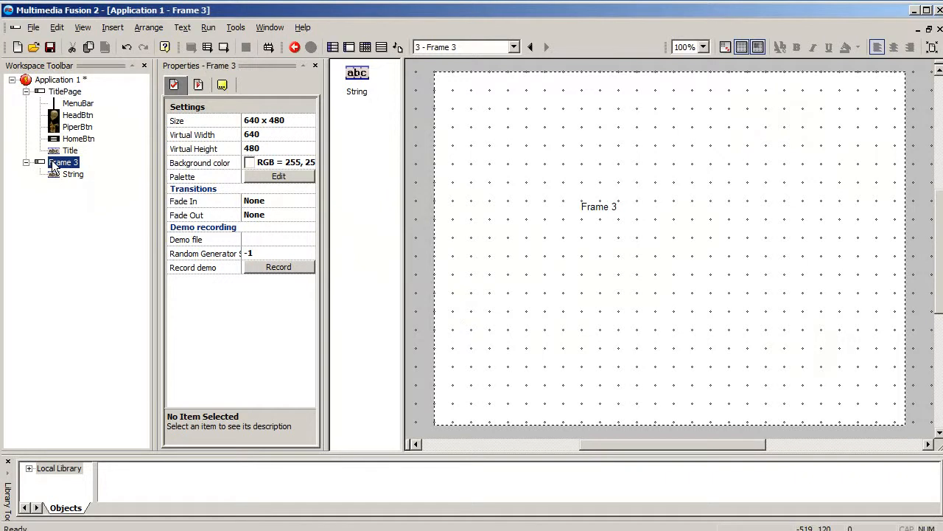
- Delete Frame 3 from Application 1, confirm the deletion, and open TitlePage in the frame editor
key(Delete)
click(472, 305)
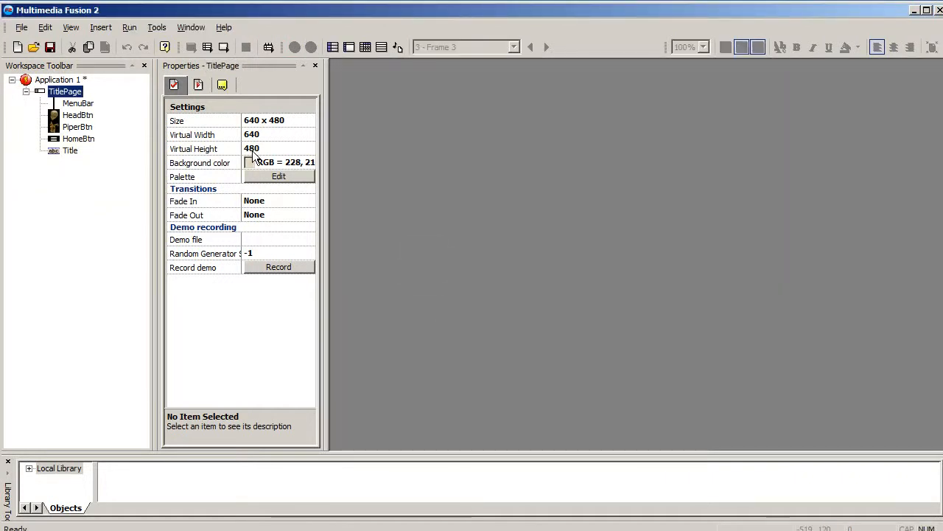
double_click(65, 92)
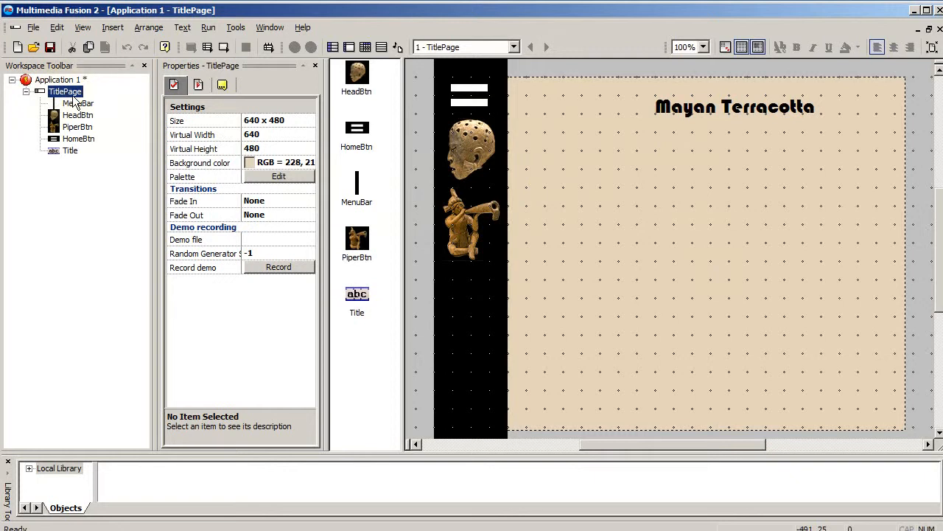
- Make two copies of the TitlePage frame in Application 1 and expand both to show their objects
drag(75, 94, 103, 82)
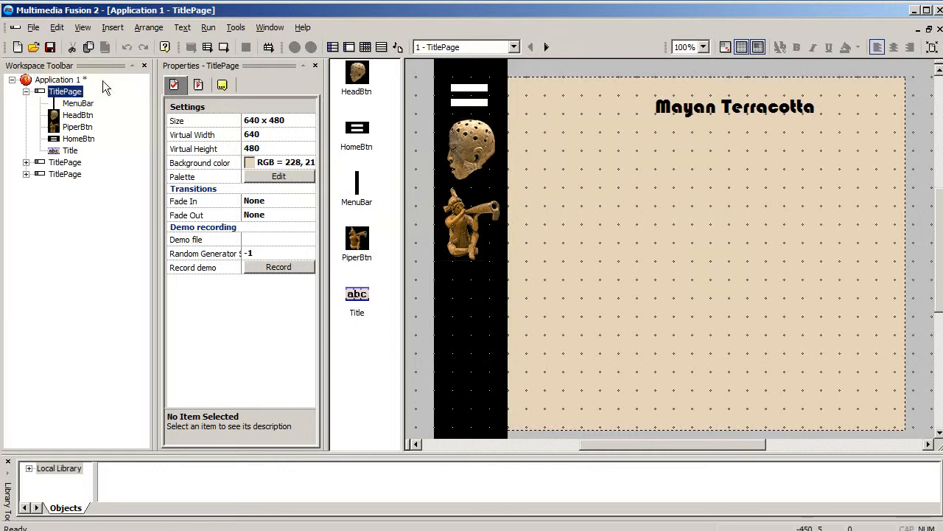
click(27, 173)
click(26, 163)
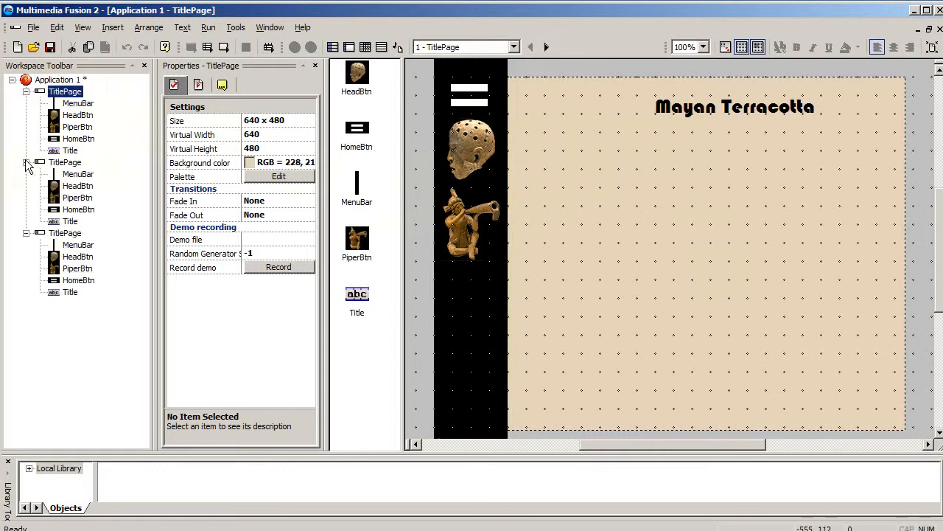
- Rename the first copied TitlePage frame as HeadPage
right_click(64, 161)
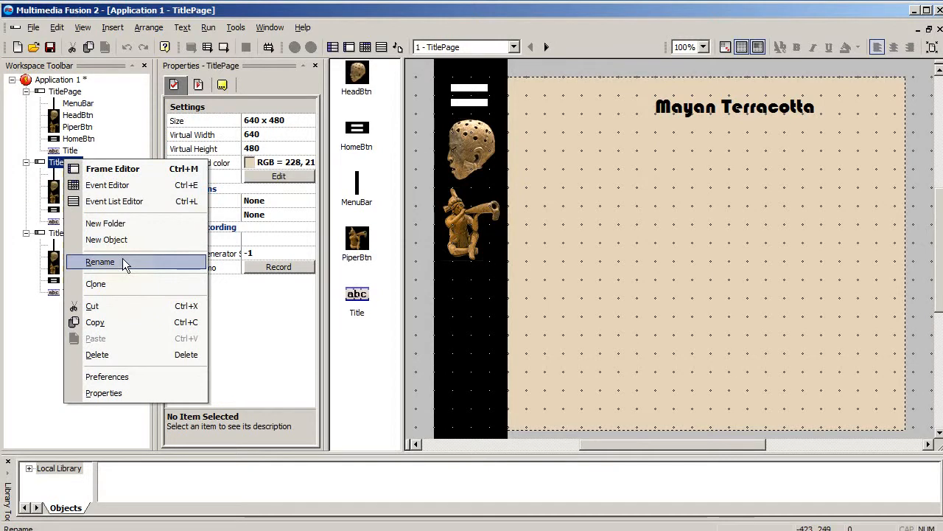
click(100, 262)
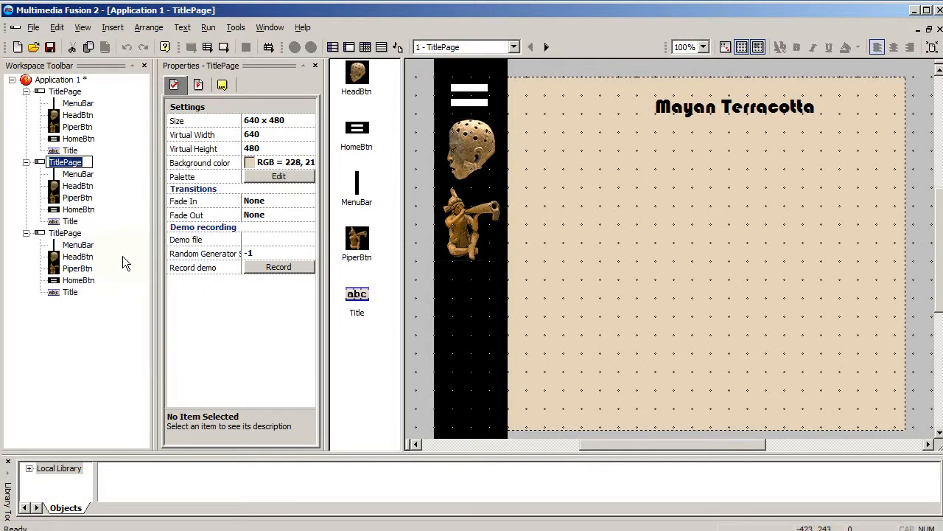
text(HeadPage)
key(Return)
- Rename the second copied TitlePage frame as PiperPage
click(68, 234)
right_click(68, 234)
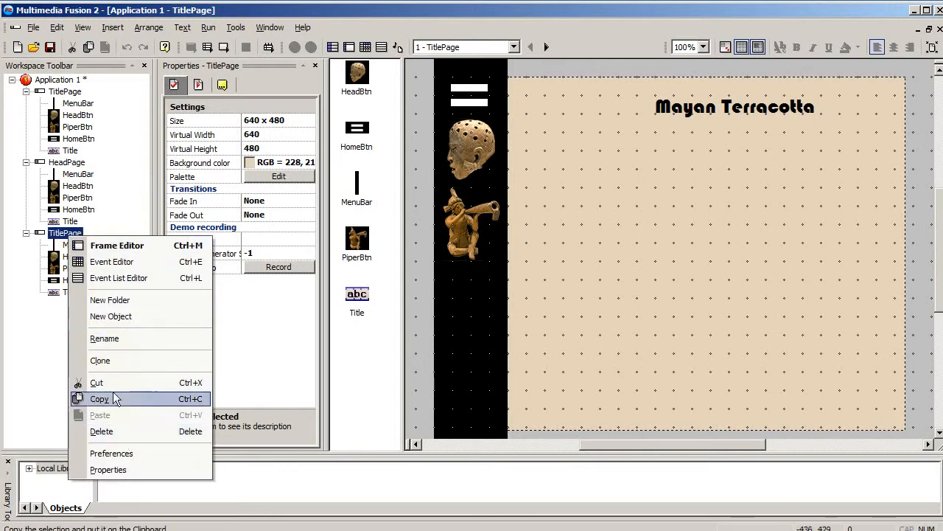
click(98, 339)
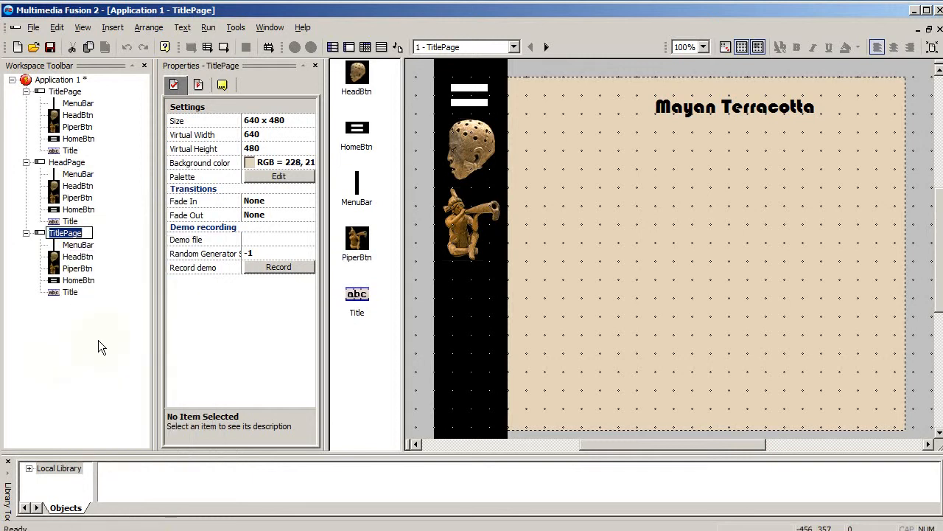
text(PiperPage)
key(Return)
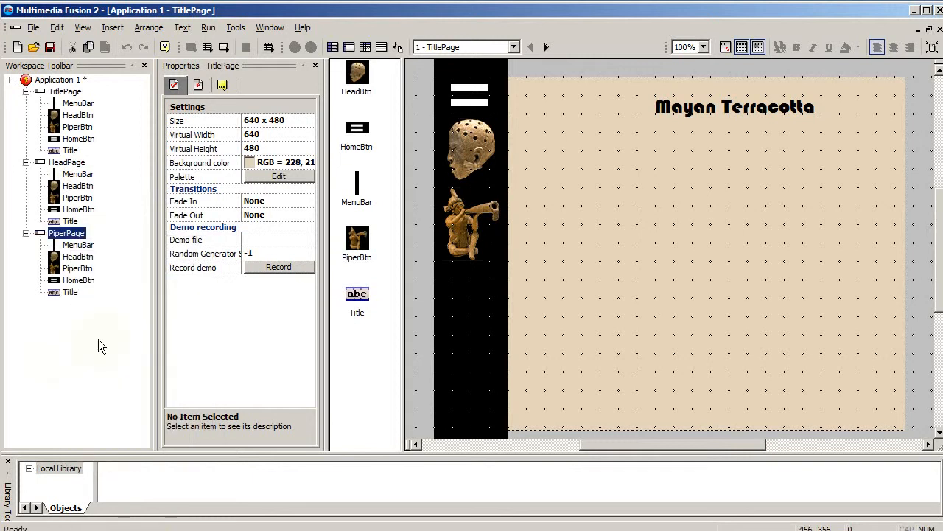
- Open HeadPage and clear the "Mayan Terracotta" text from its Title string
click(69, 162)
double_click(59, 164)
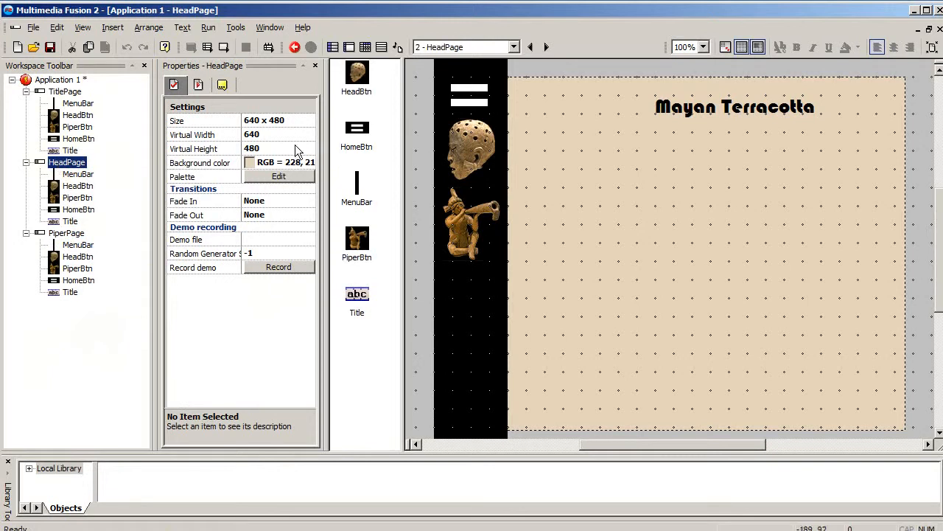
double_click(696, 116)
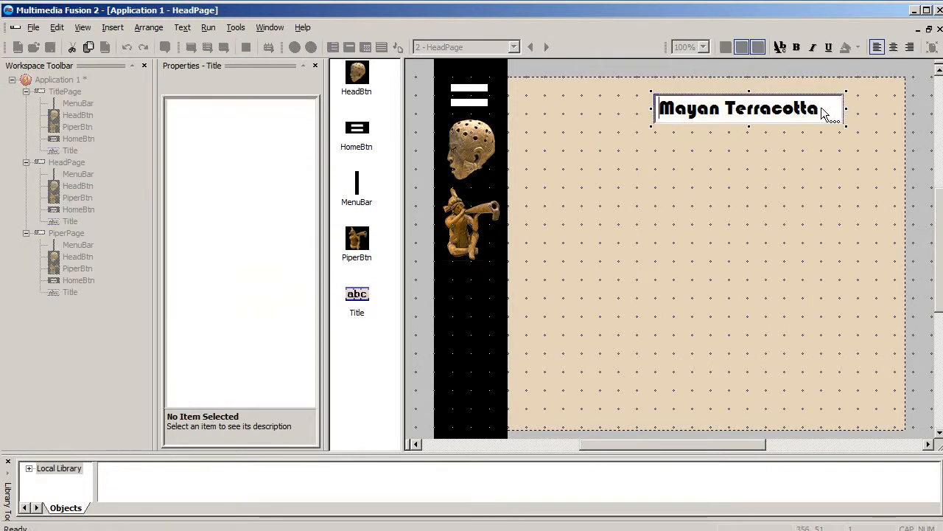
drag(819, 110, 648, 107)
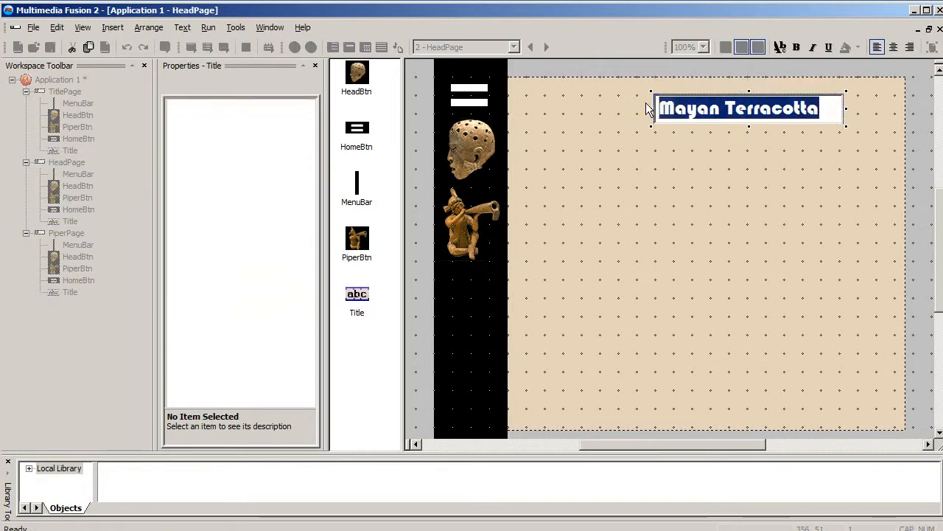
text(m)
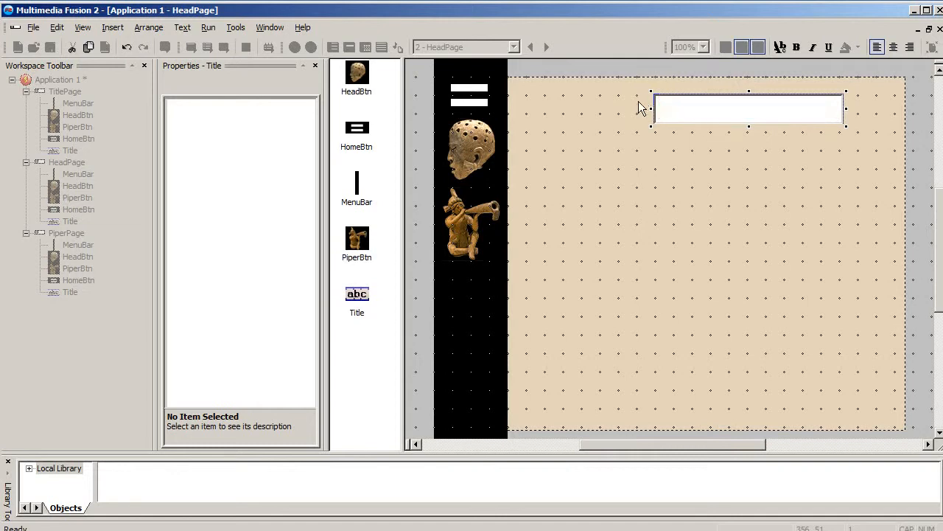
click(640, 109)
- Open PiperPage and delete its "Mayan Terracotta" Title object
click(90, 235)
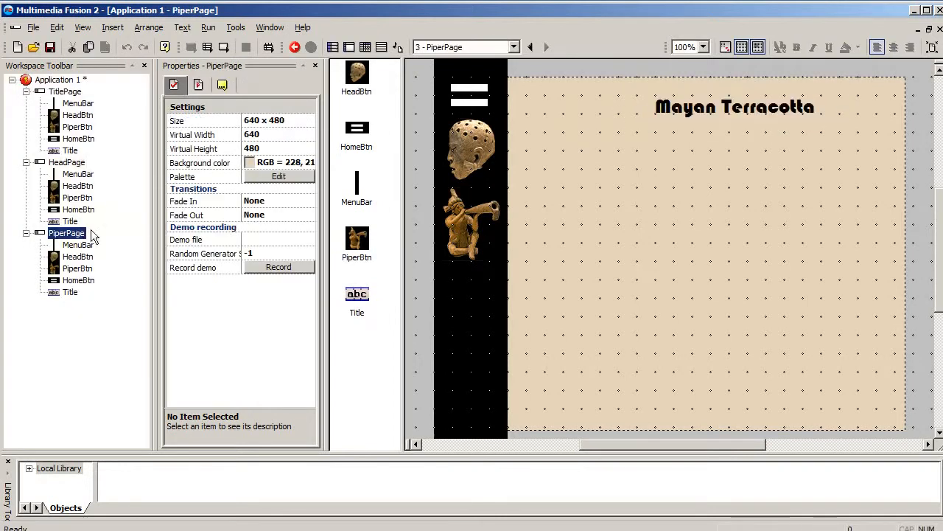
click(706, 109)
key(Delete)
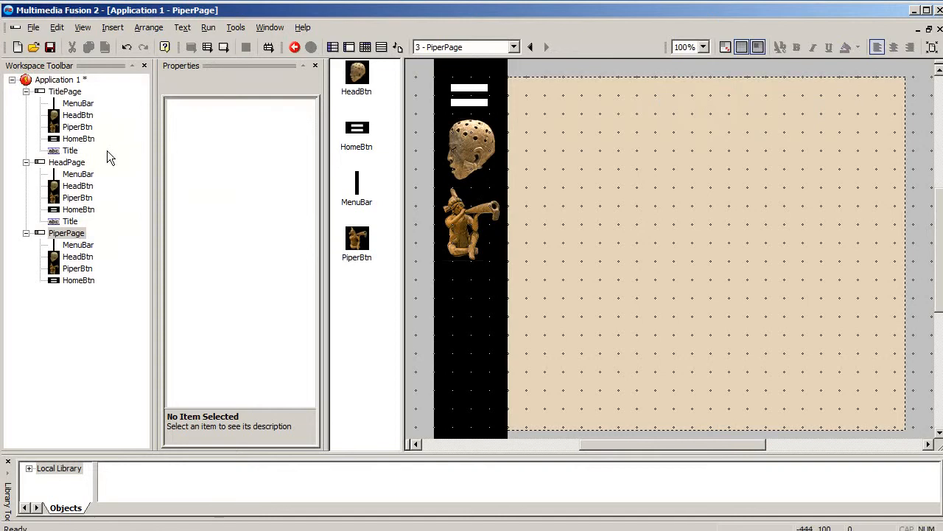
- Insert a new Active object in the upper part of HeadPage, beside the menu bar
click(62, 164)
double_click(641, 163)
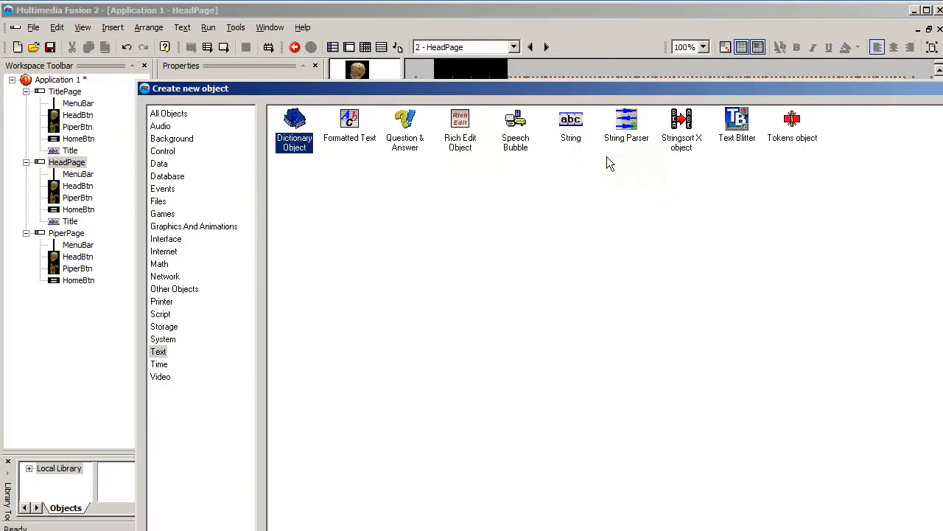
click(164, 140)
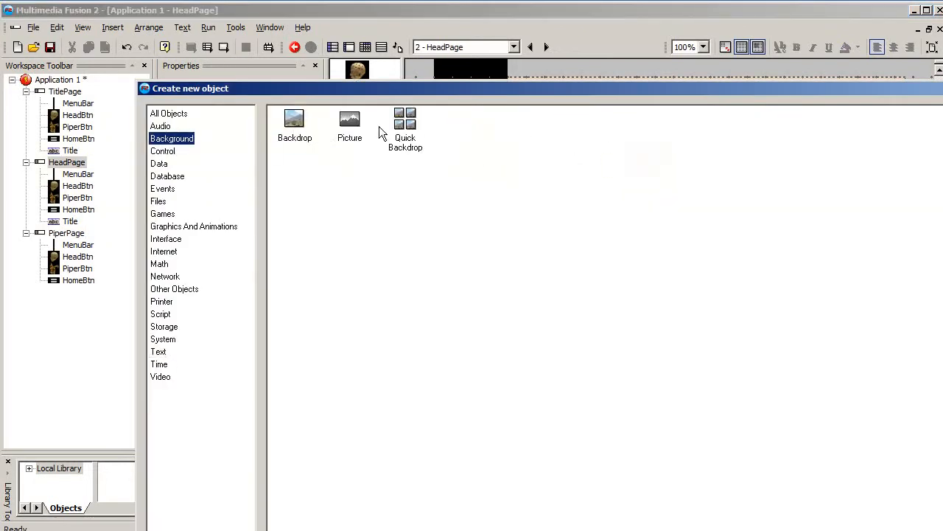
click(294, 120)
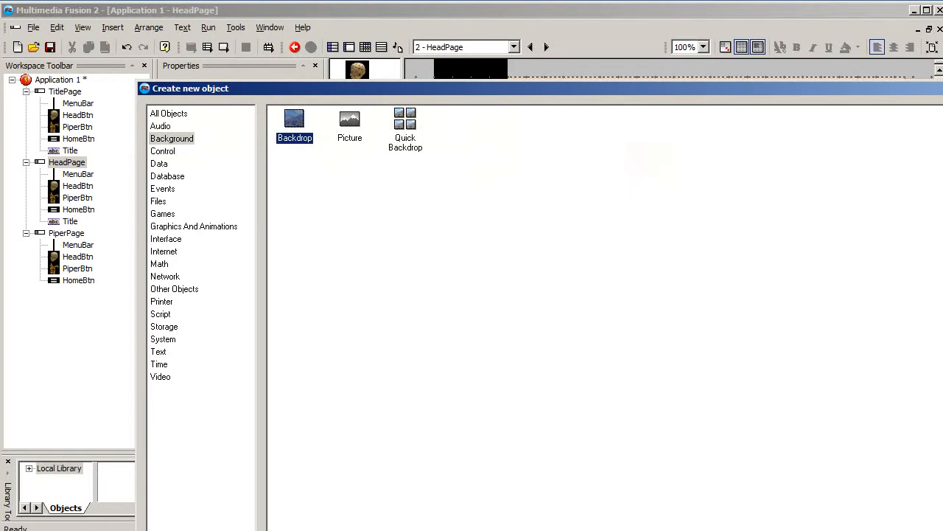
click(156, 115)
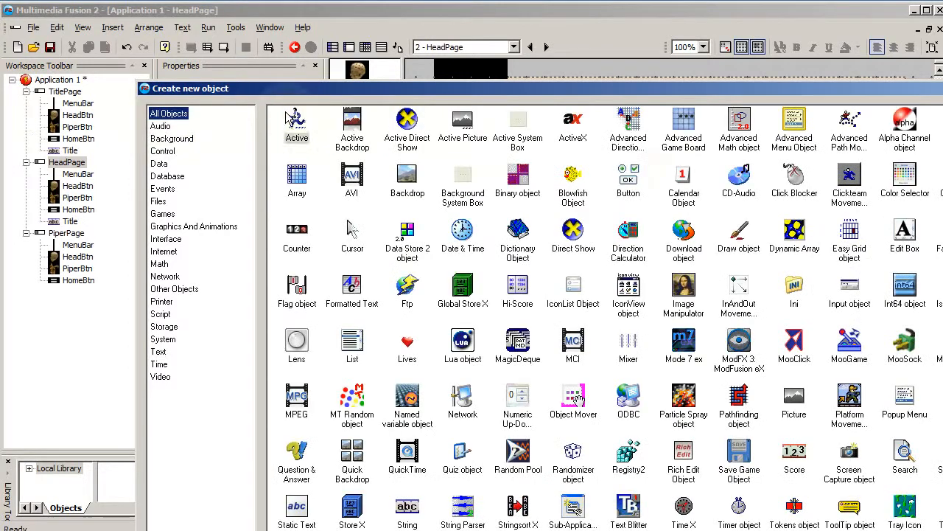
key(Escape)
click(609, 158)
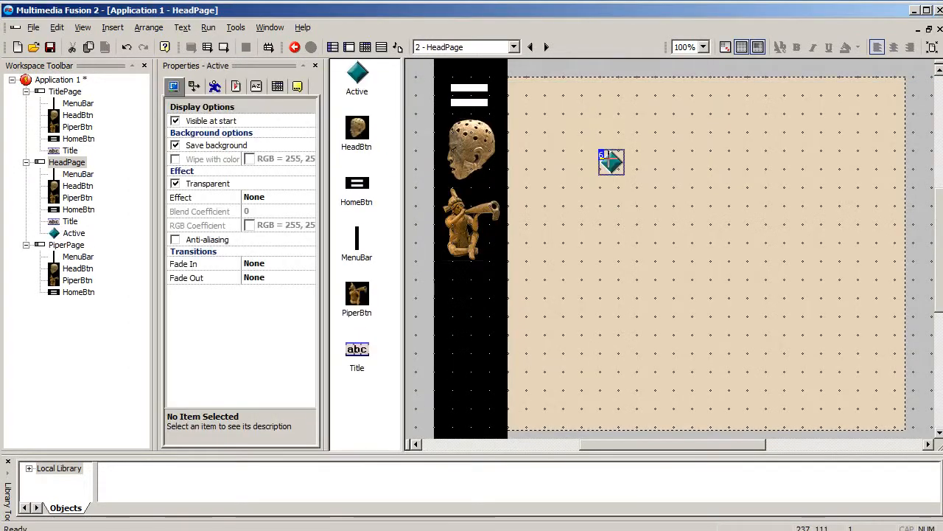
- Replace HeadPage's Active image with mexhead.png, using transparent color RGB 255,0,255, and position the head in the middle of the tan area
double_click(609, 158)
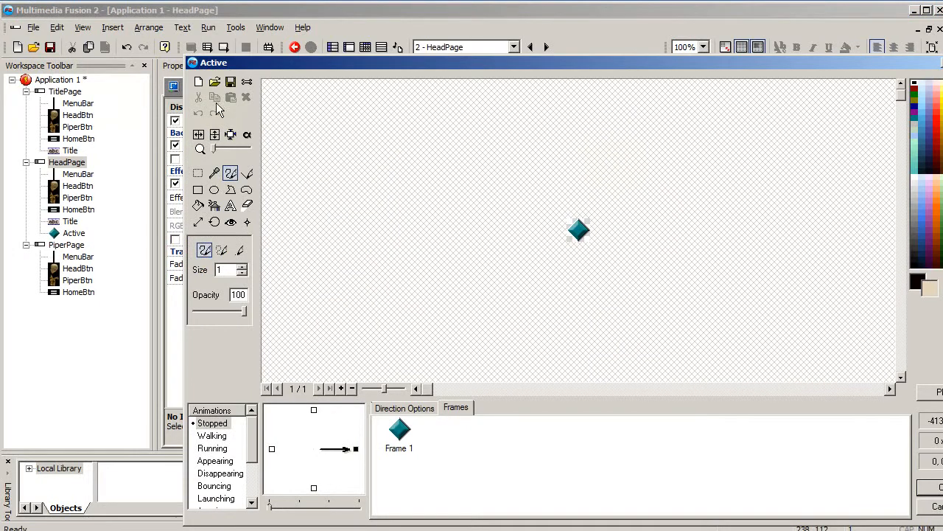
click(214, 81)
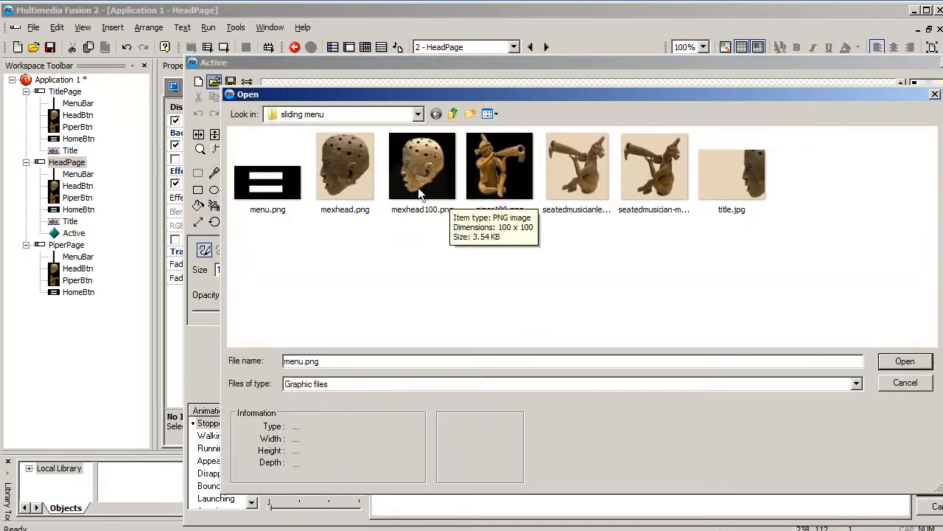
click(349, 182)
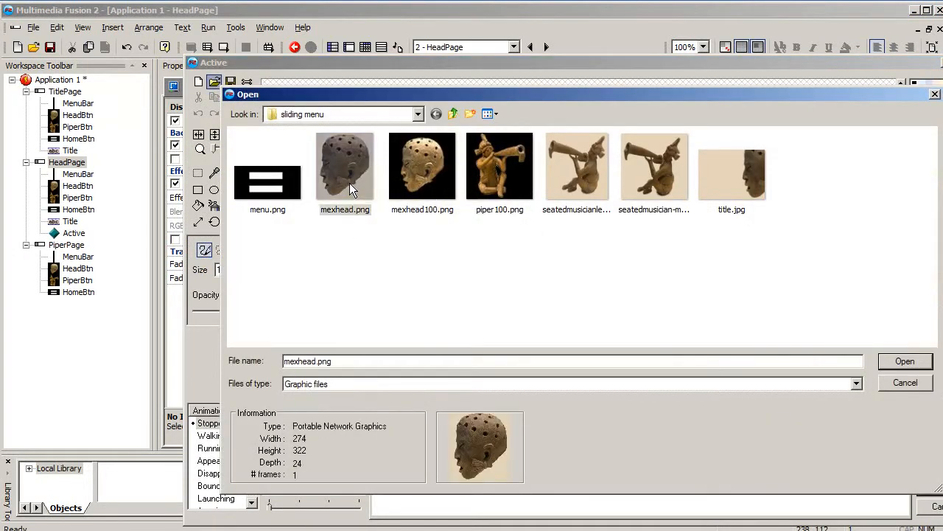
click(905, 361)
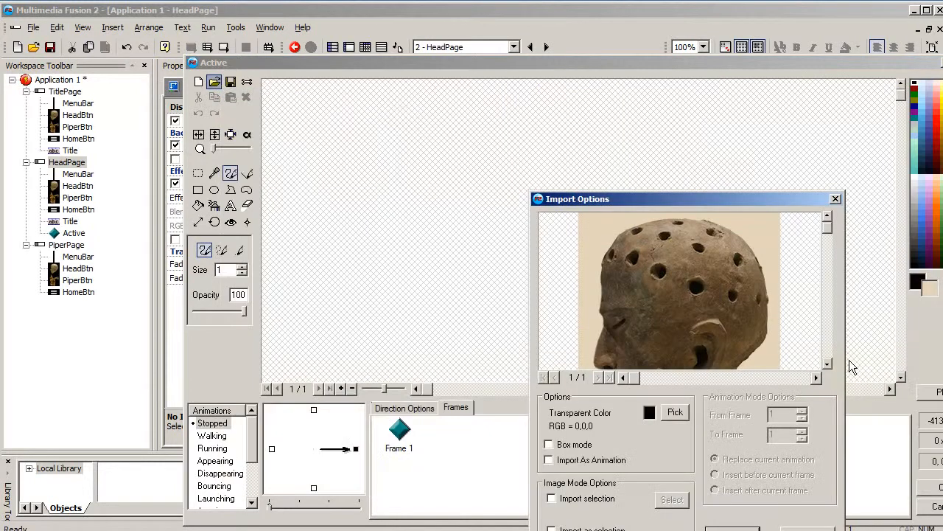
click(662, 411)
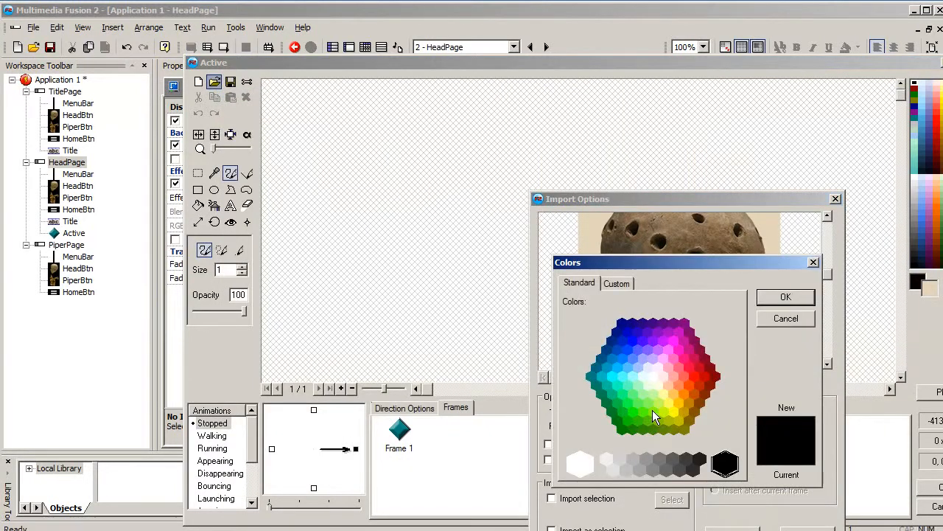
click(677, 341)
click(783, 295)
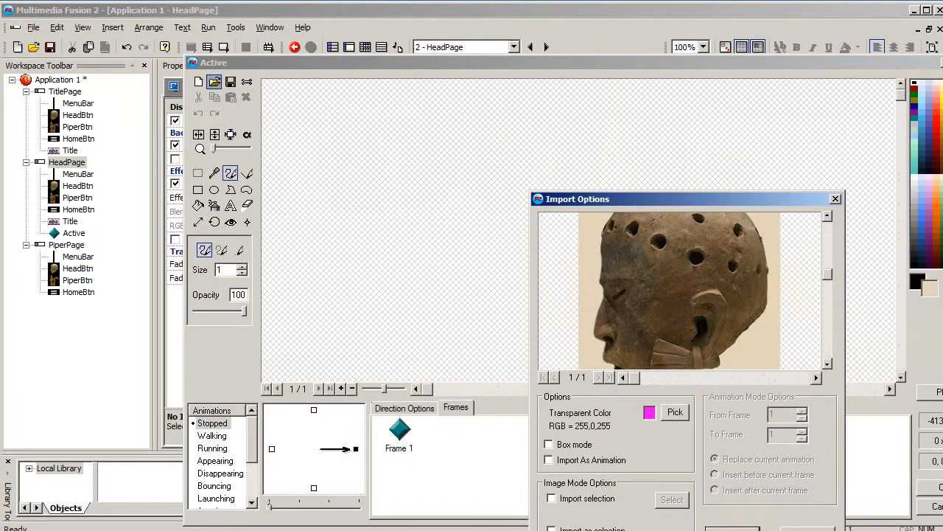
click(732, 529)
click(934, 487)
drag(676, 265, 681, 234)
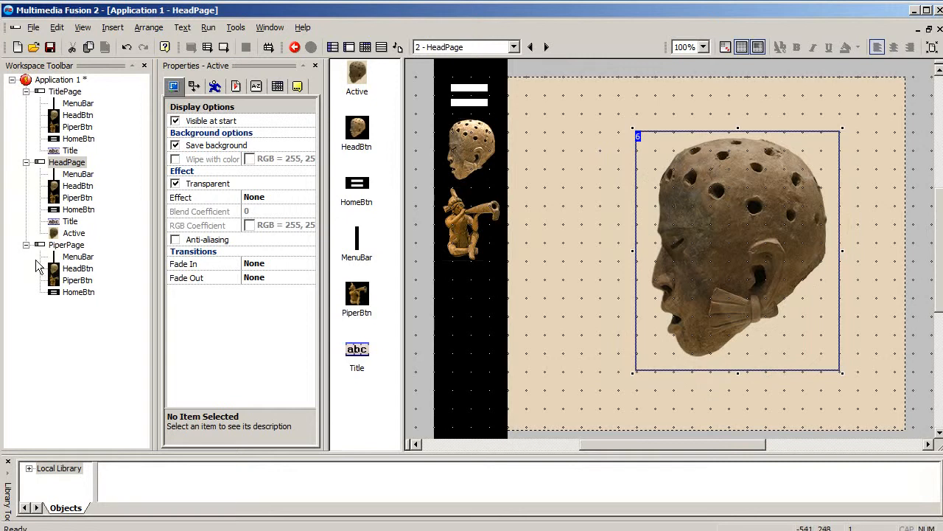
- Open PiperPage and insert a new Active object in the upper middle of the frame
click(67, 245)
double_click(676, 226)
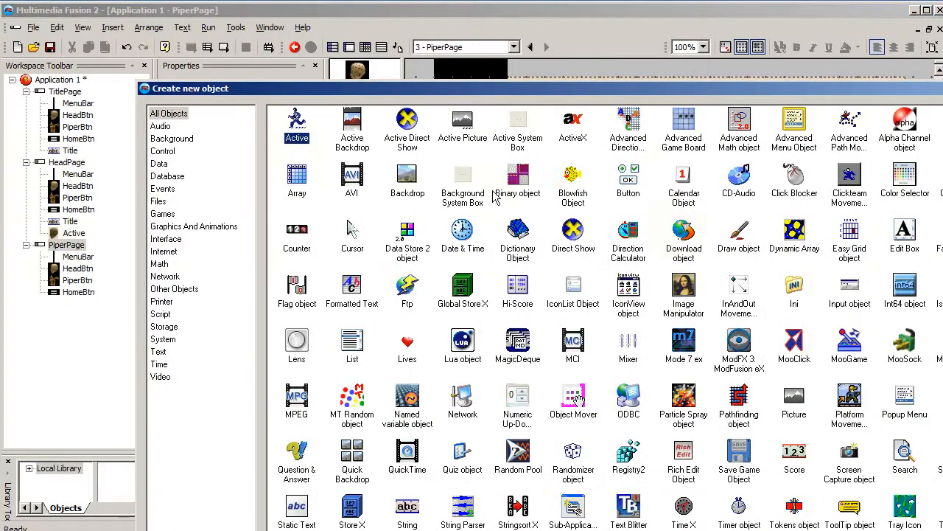
double_click(296, 121)
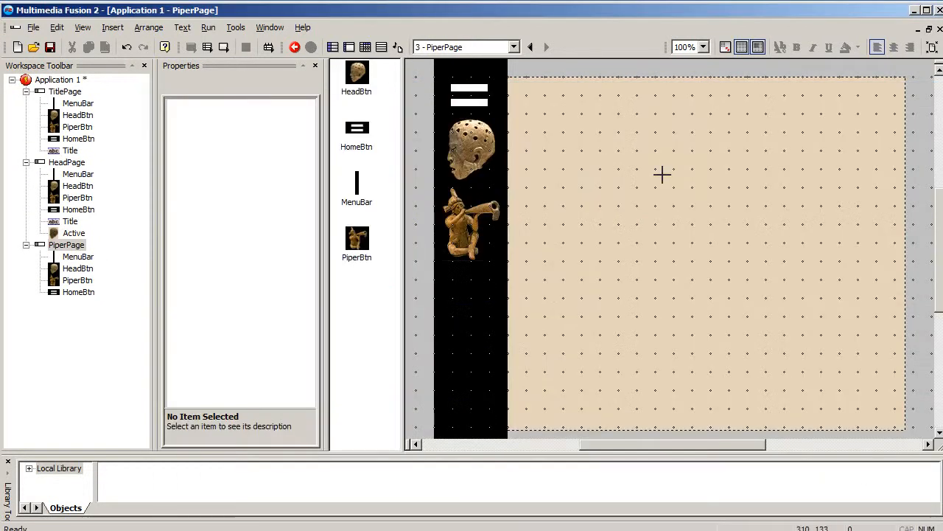
click(667, 180)
- Replace PiperPage's Active image with seatedmusician-mayan.png, using magenta as the transparent color
double_click(672, 184)
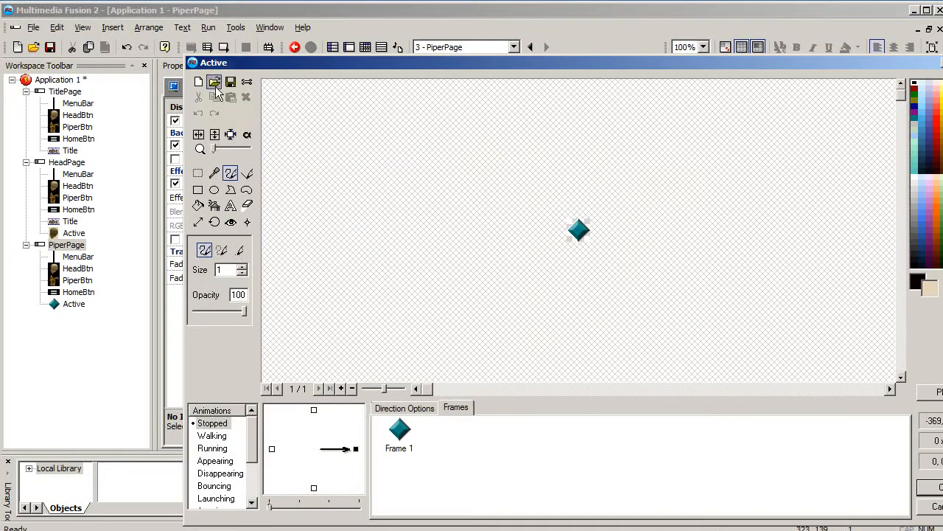
click(213, 82)
click(567, 164)
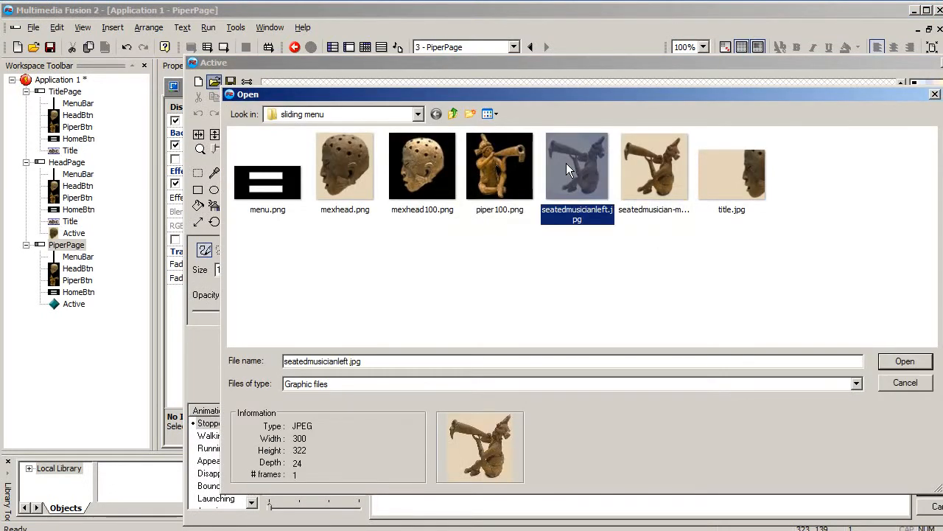
click(640, 176)
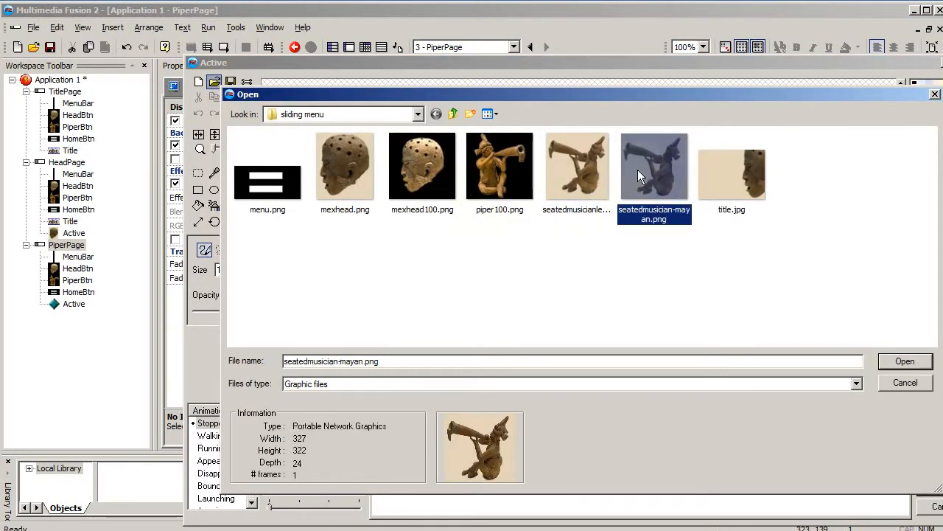
click(905, 363)
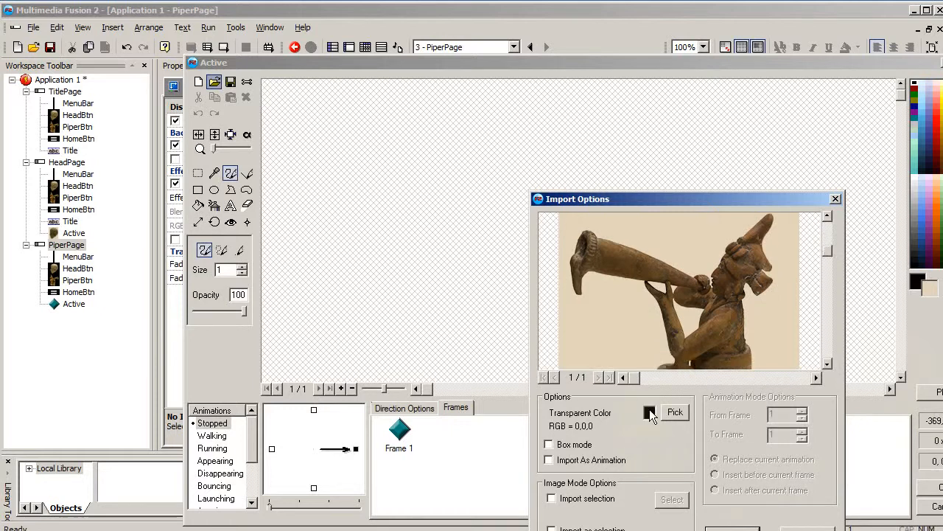
click(648, 411)
click(674, 340)
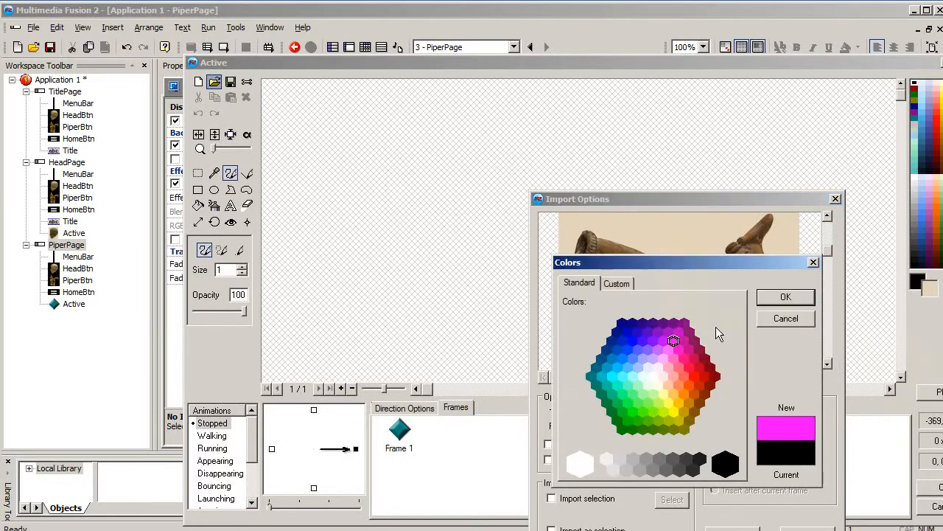
click(782, 298)
key(Return)
click(932, 487)
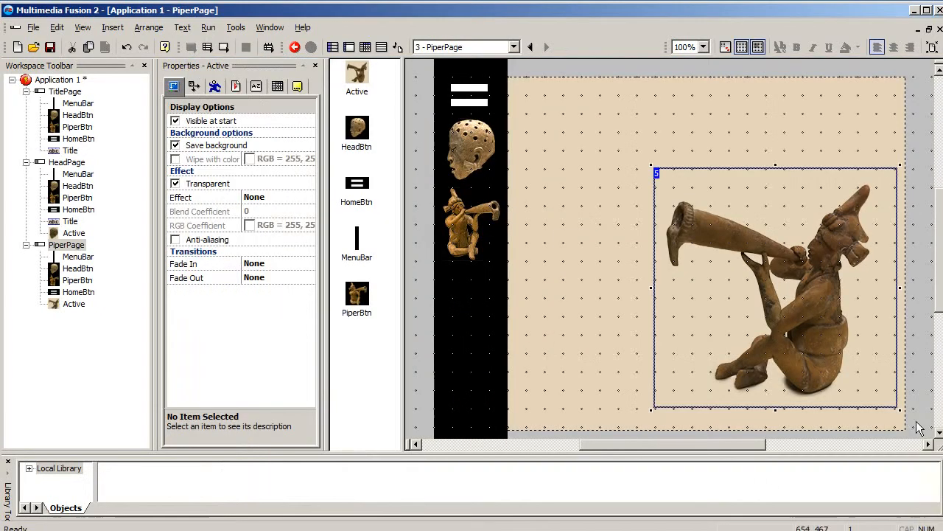
- Move the large piper image into the middle of PiperPage's tan area
drag(802, 293, 748, 261)
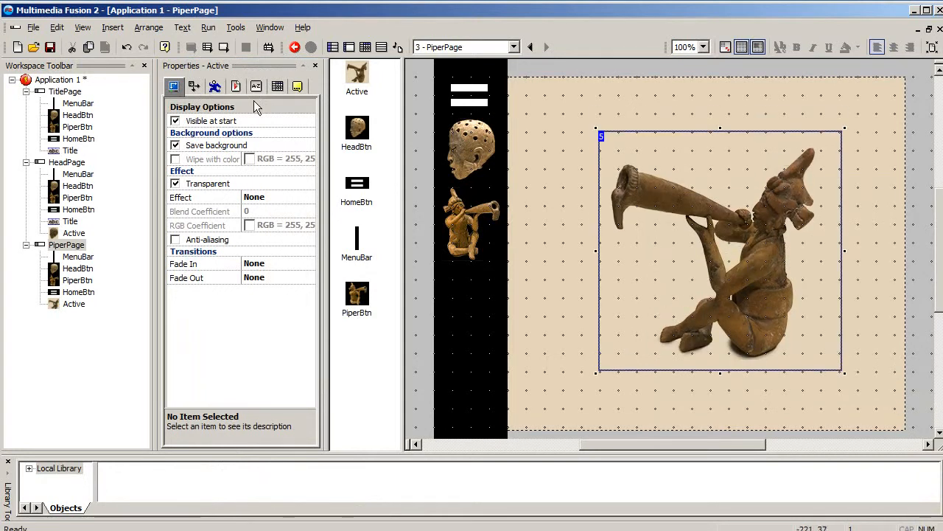
- Run the application, test the head and piper menu buttons, and close the running window
click(66, 164)
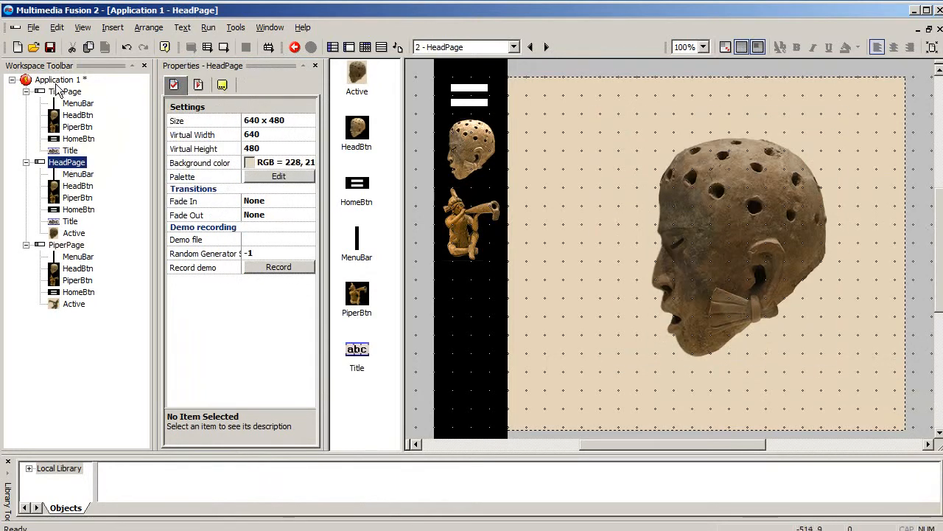
click(59, 92)
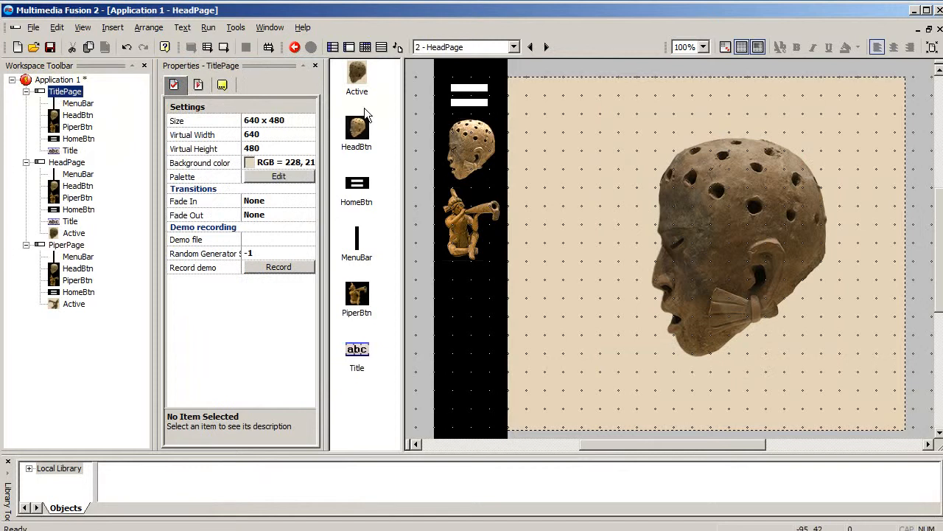
click(268, 46)
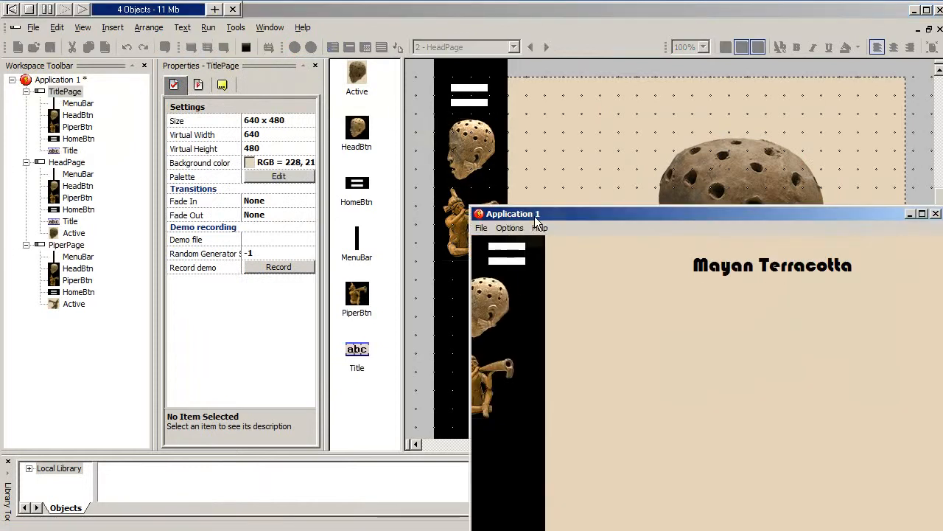
drag(412, 125, 367, 92)
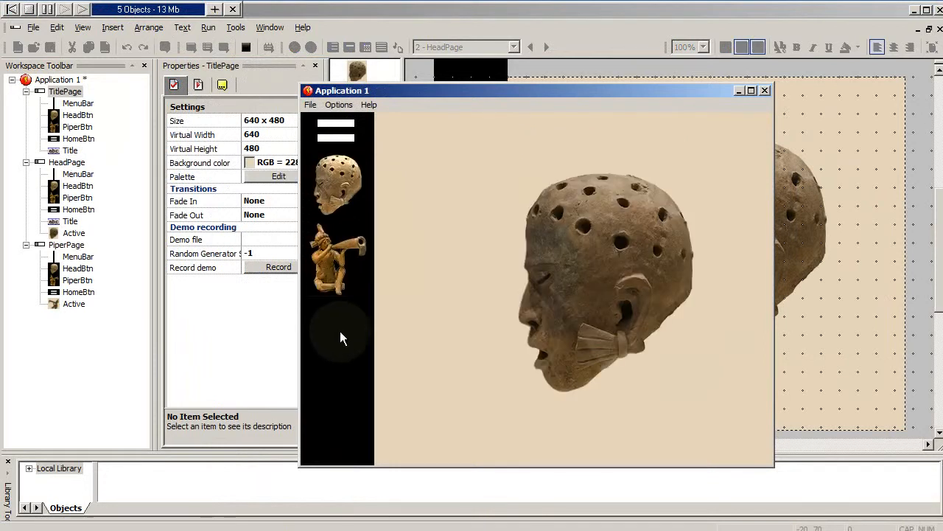
click(329, 253)
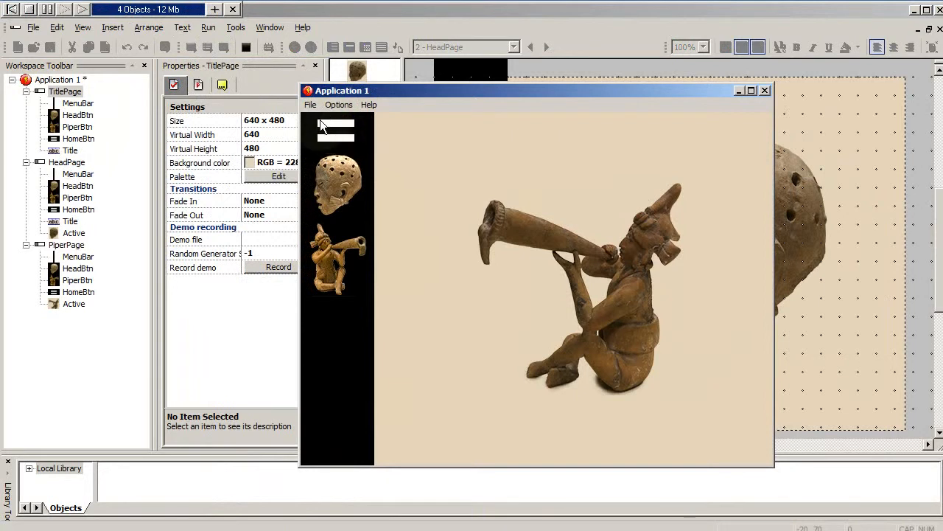
click(766, 90)
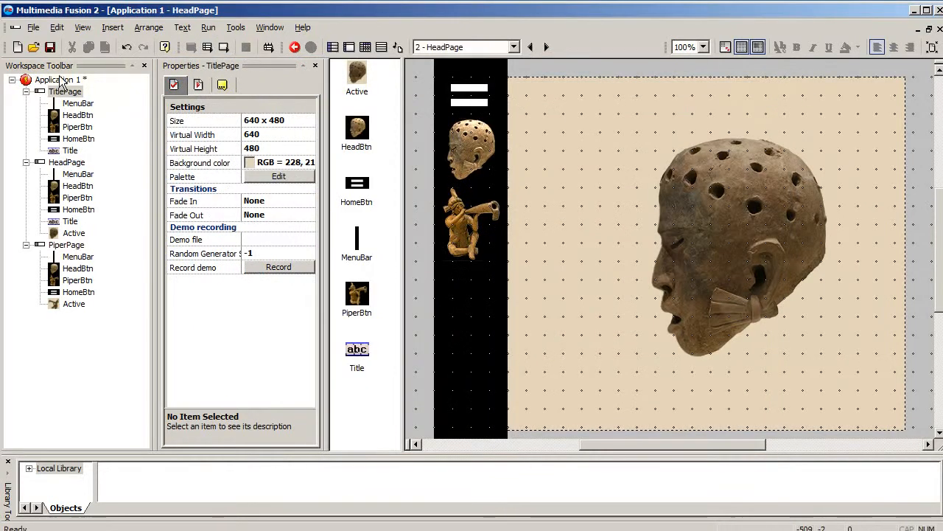
- Add a condition to TitlePage's events for a single left-button click on the HomeBtn object
click(64, 92)
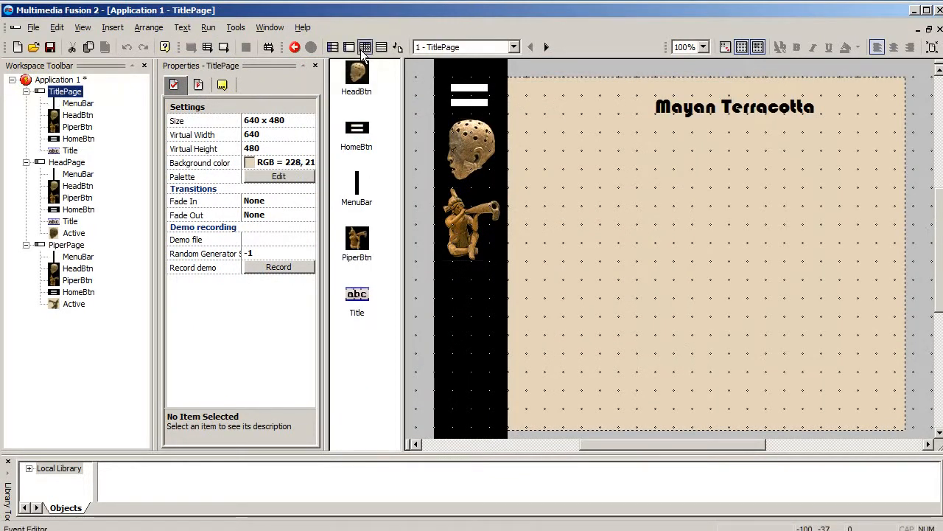
click(365, 46)
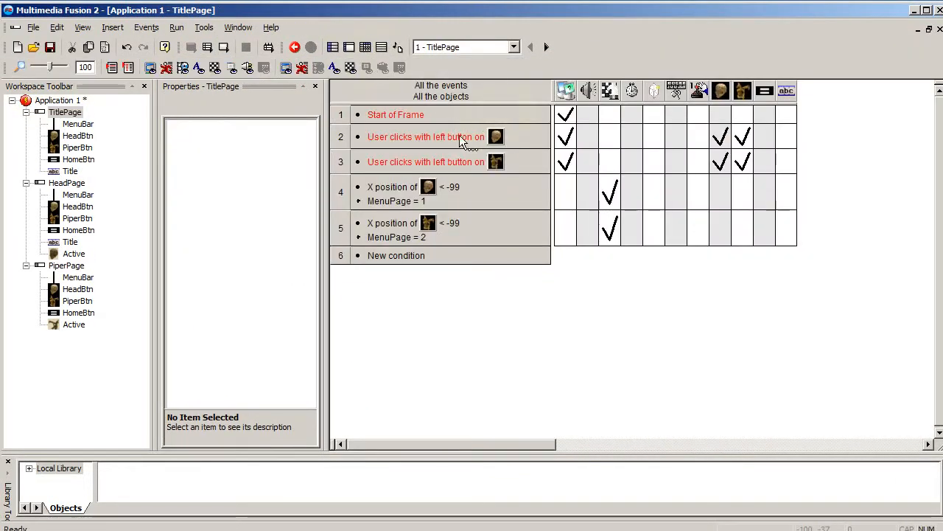
double_click(394, 257)
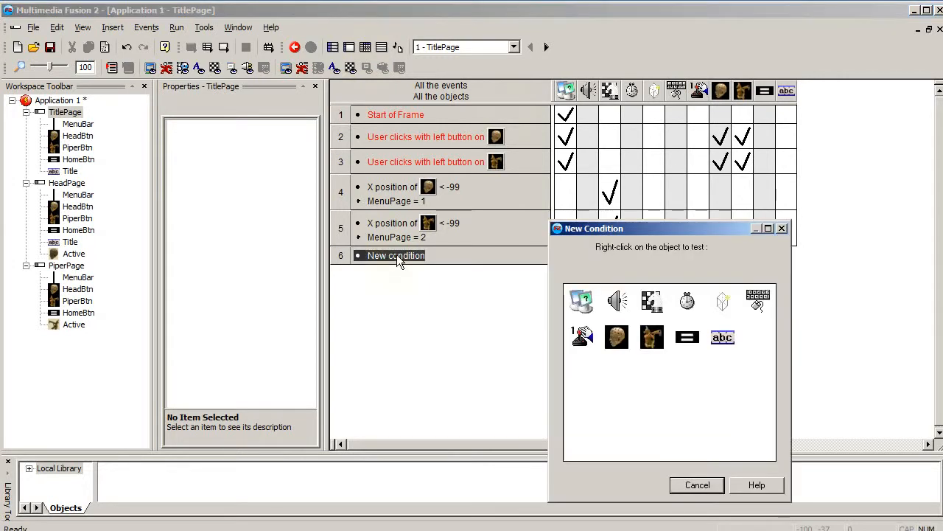
right_click(770, 299)
mouse_move(804, 321)
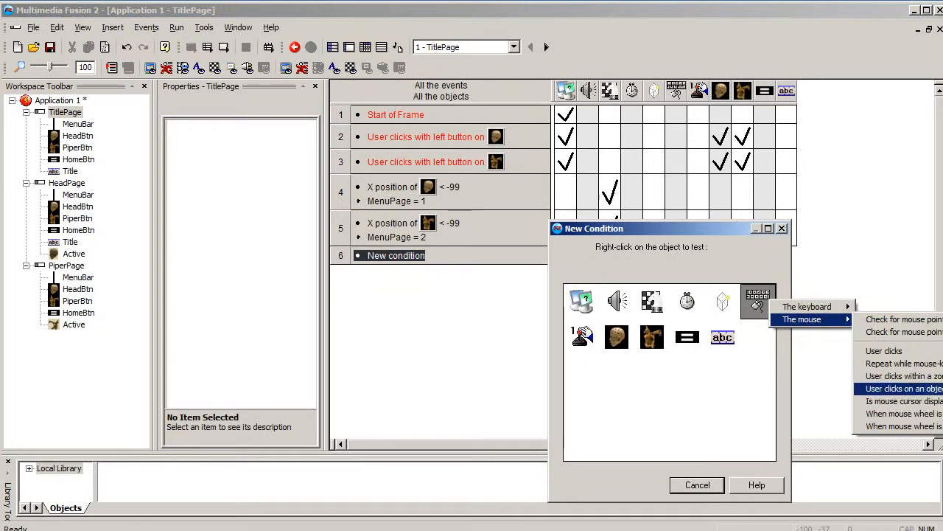
click(900, 388)
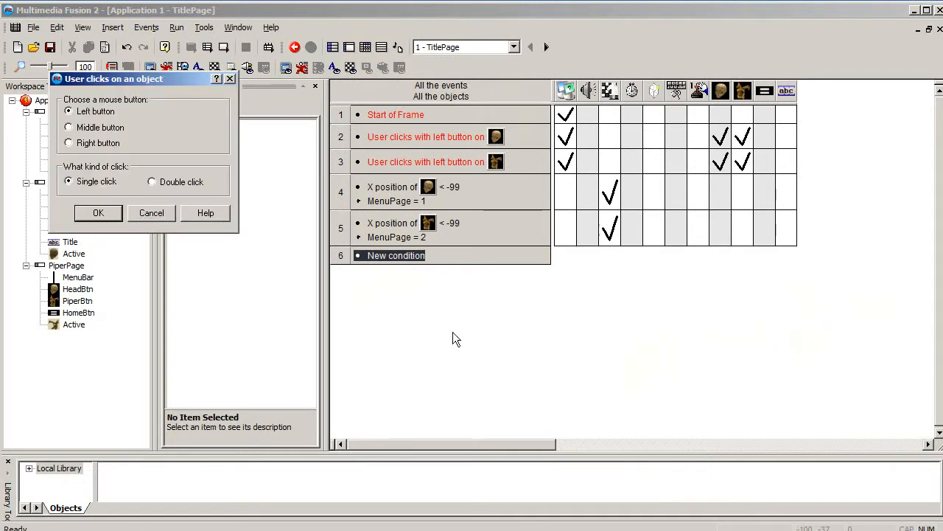
click(98, 213)
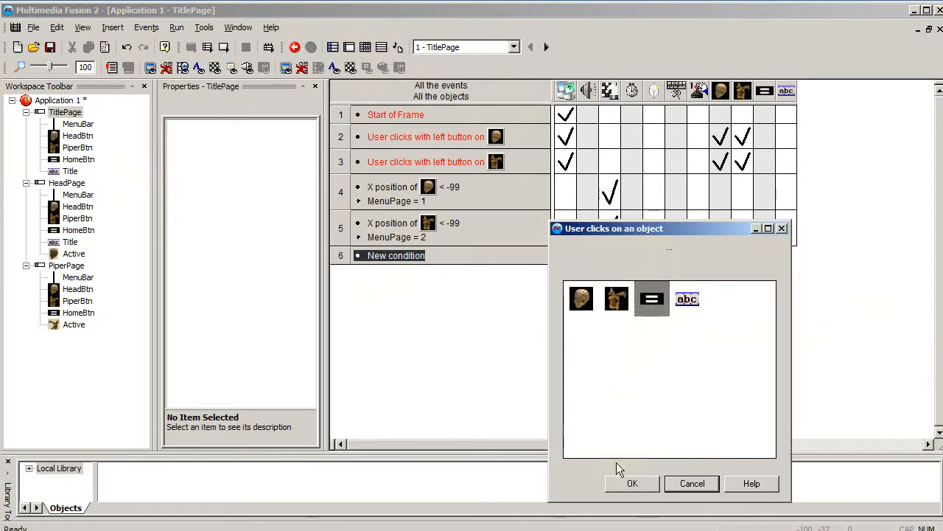
click(632, 483)
- Make TitlePage's HomeBtn click event jump to the TitlePage frame, and briefly test-run the application
click(612, 259)
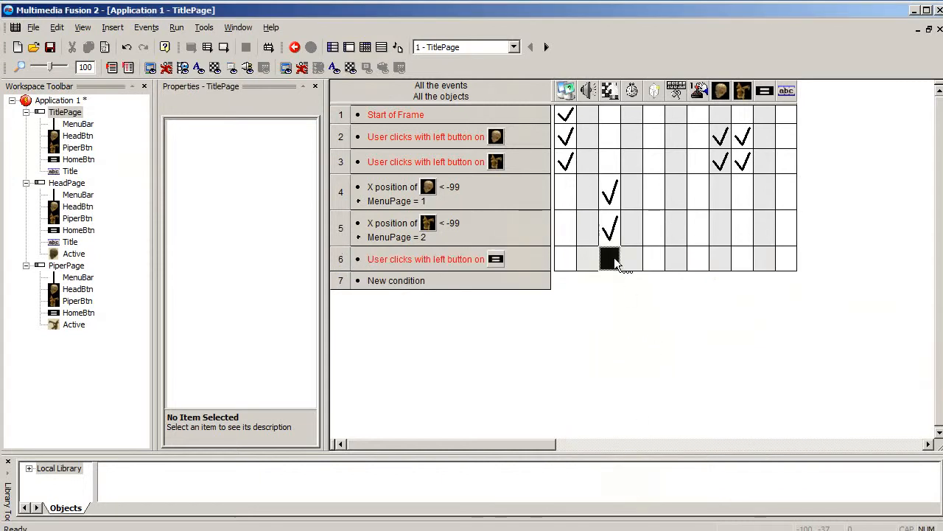
click(614, 260)
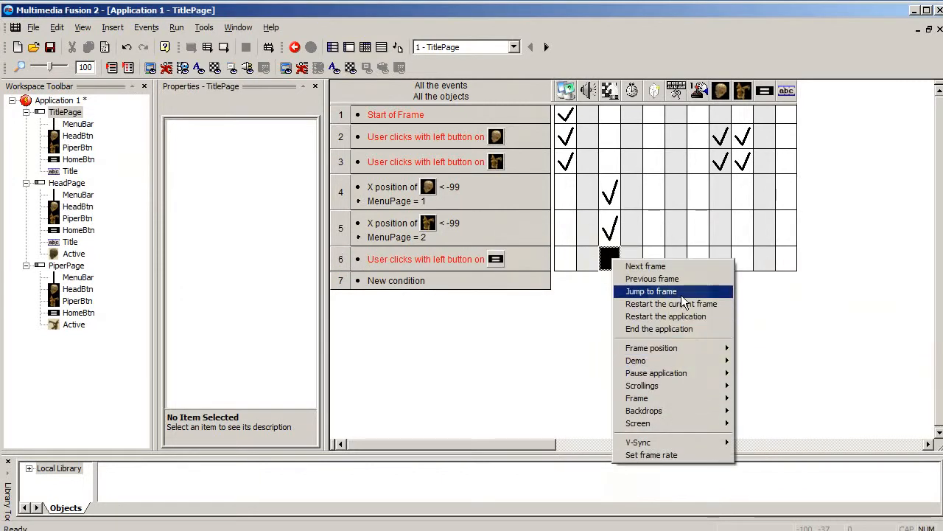
click(652, 291)
click(578, 500)
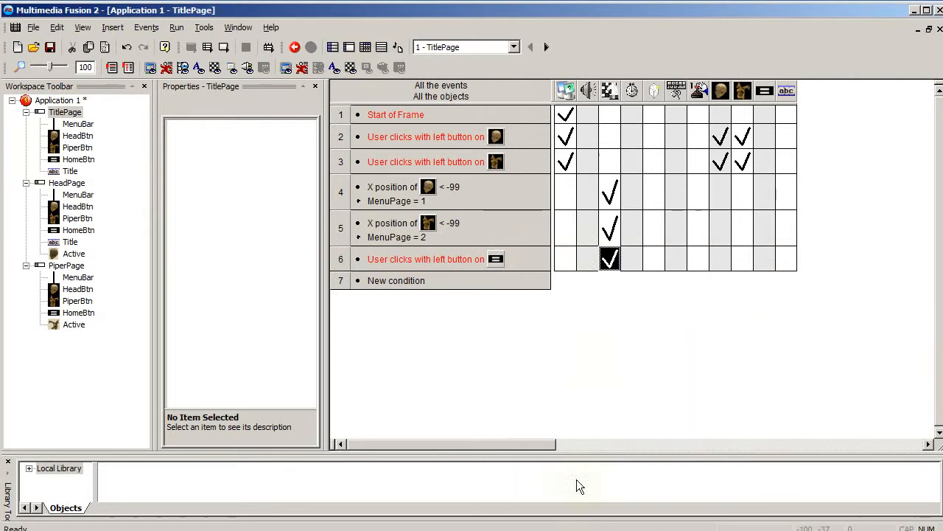
click(207, 46)
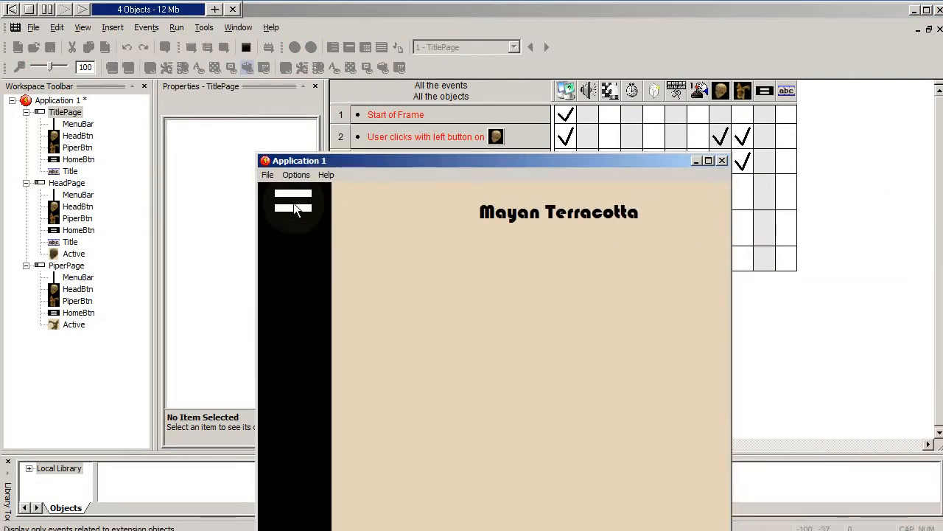
click(722, 161)
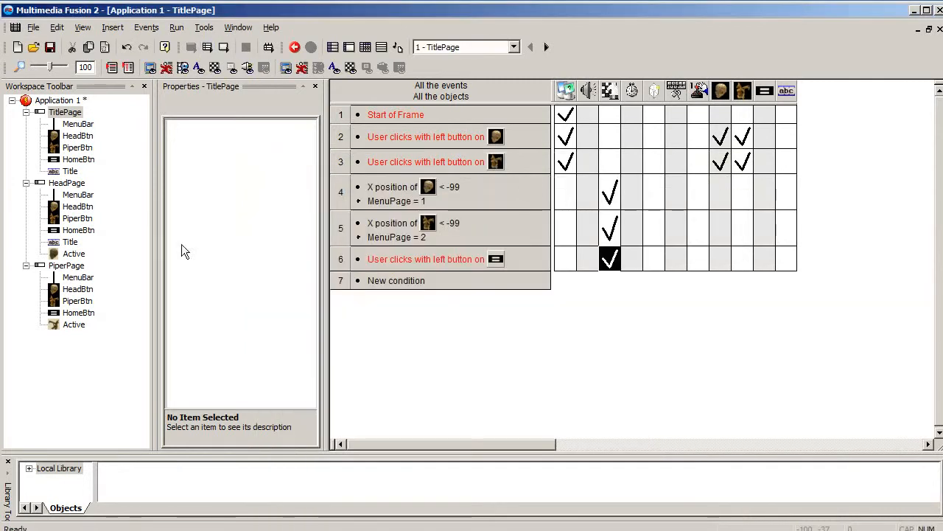
- Add a condition to HeadPage's events for a single left-button click on the HomeBtn object
double_click(59, 184)
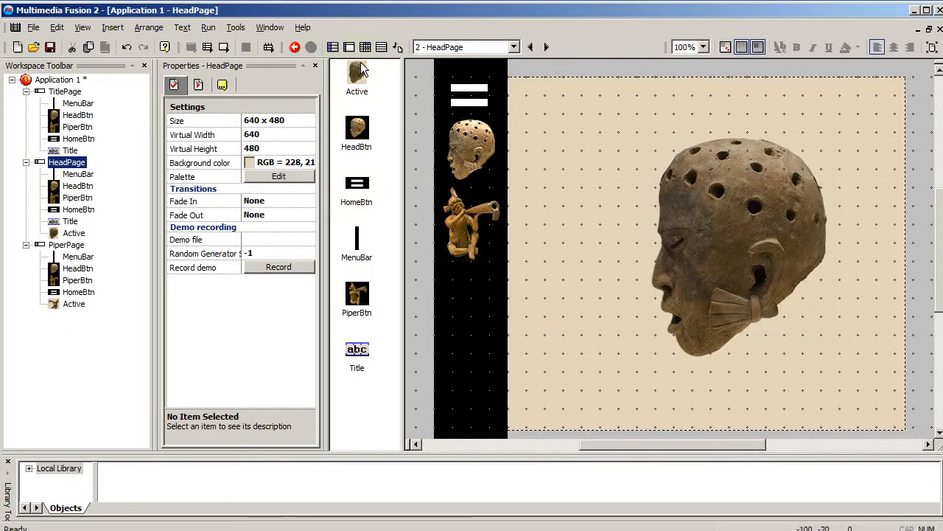
click(365, 47)
click(404, 256)
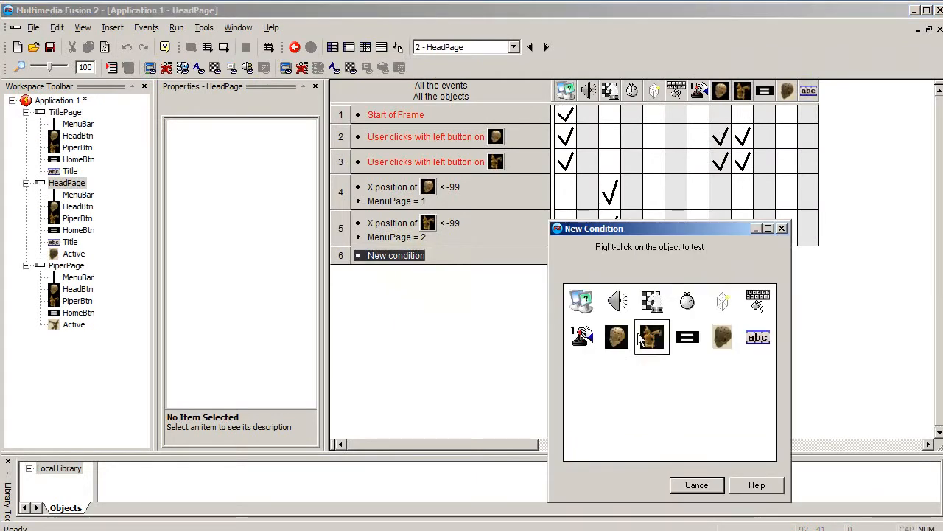
right_click(762, 308)
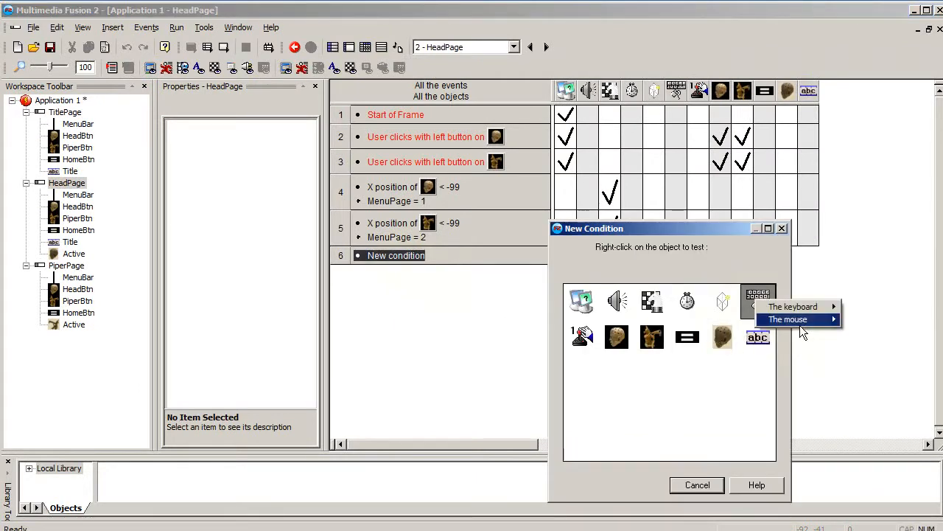
mouse_move(804, 319)
click(892, 389)
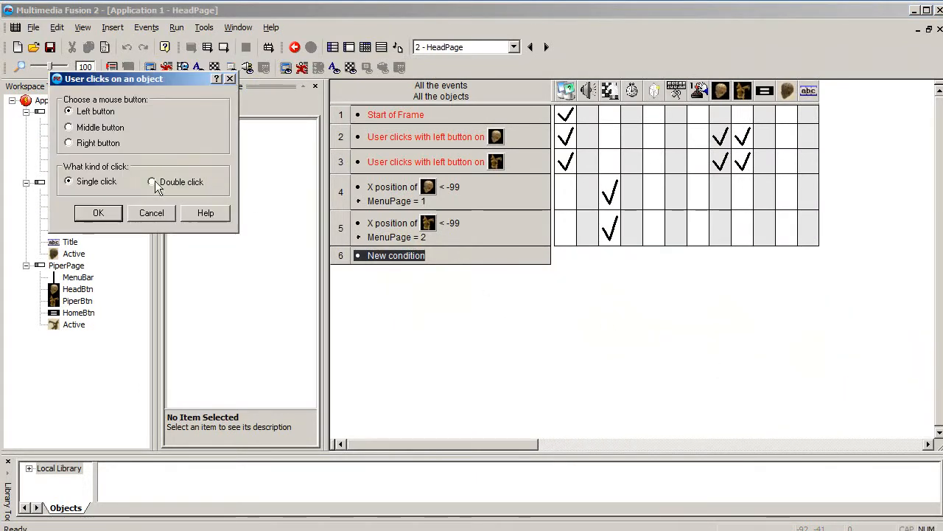
click(97, 213)
click(652, 298)
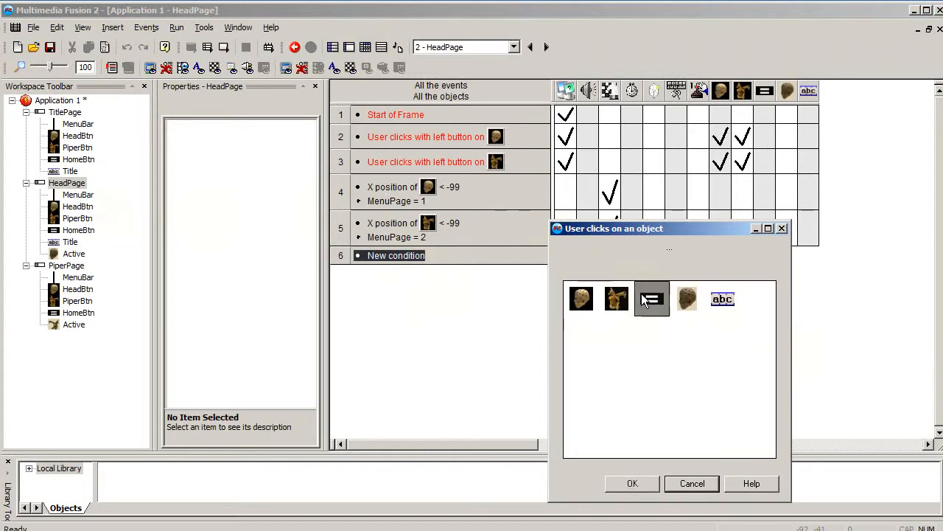
click(633, 483)
- Make HeadPage's HomeBtn click event jump to Frame 1 - TitlePage
right_click(620, 262)
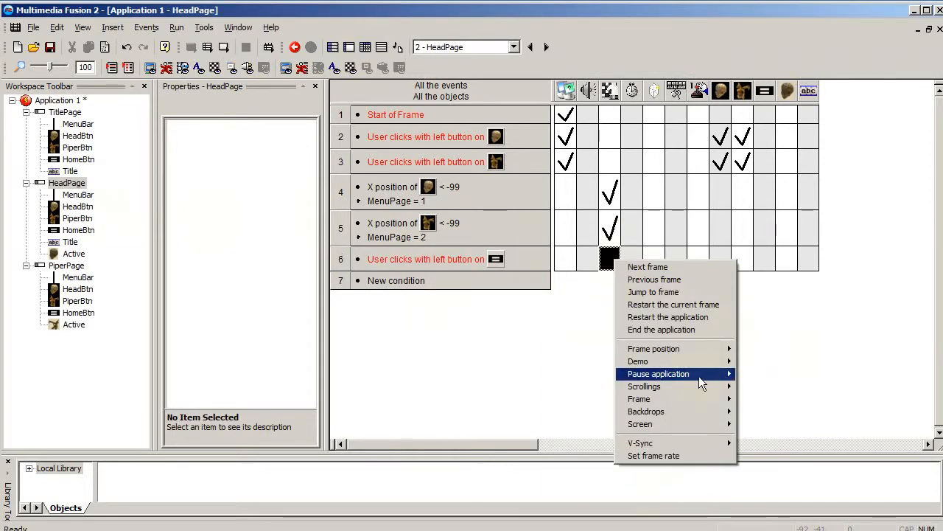
click(667, 292)
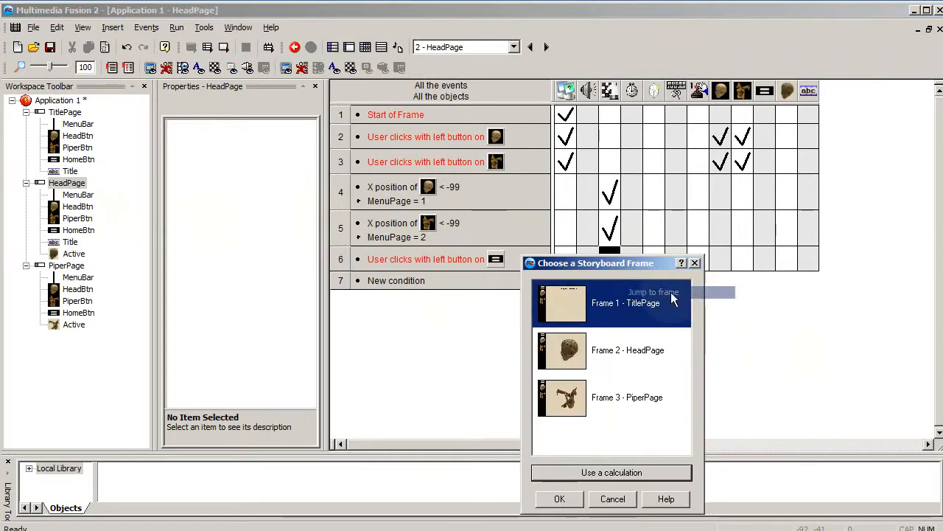
click(560, 499)
- Add a condition to PiperPage's events for a single left-button click on the HomeBtn object
double_click(59, 265)
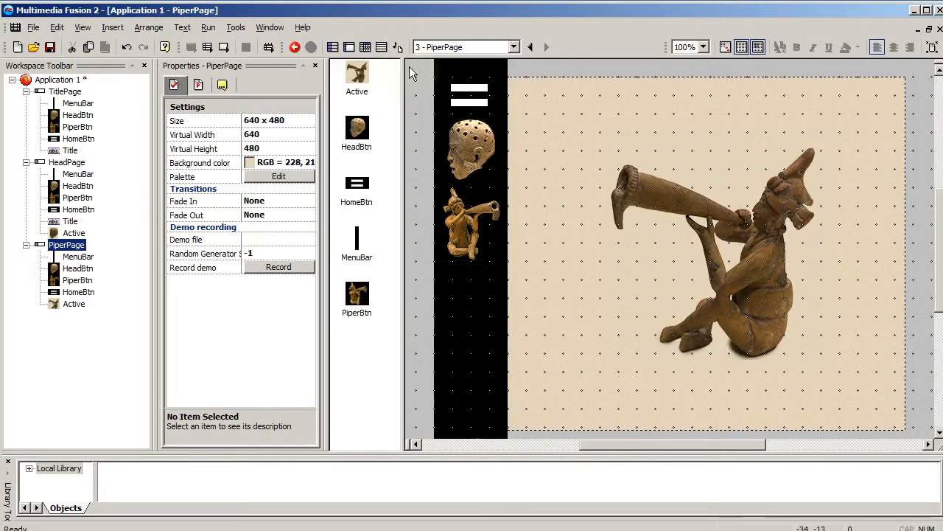
click(366, 46)
click(435, 258)
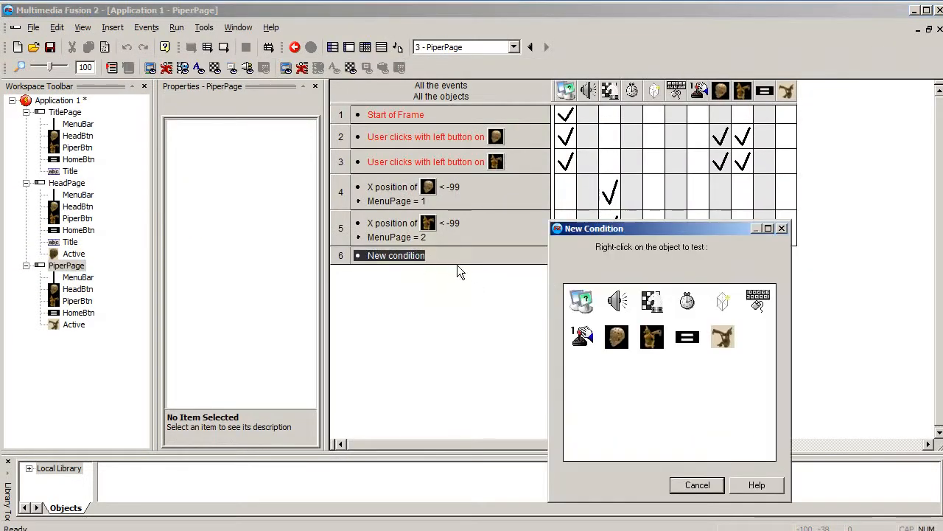
right_click(759, 300)
mouse_move(803, 317)
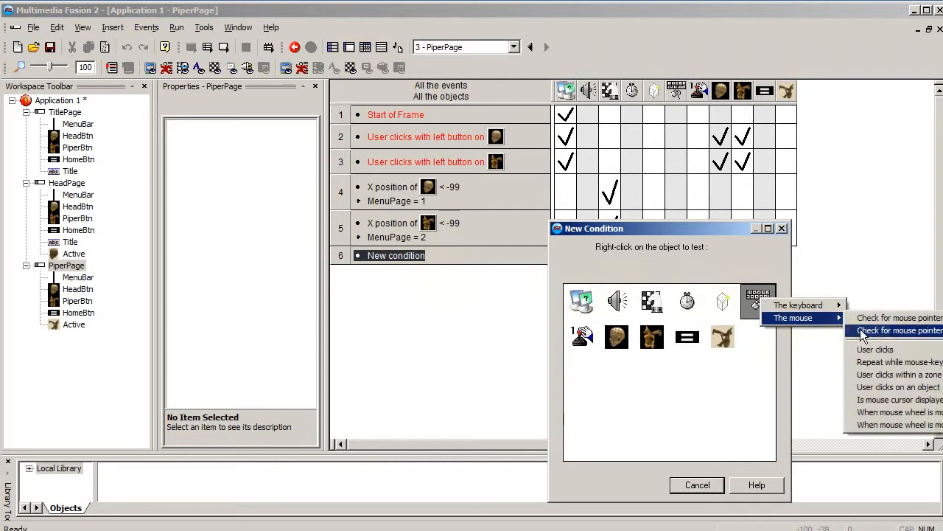
click(931, 390)
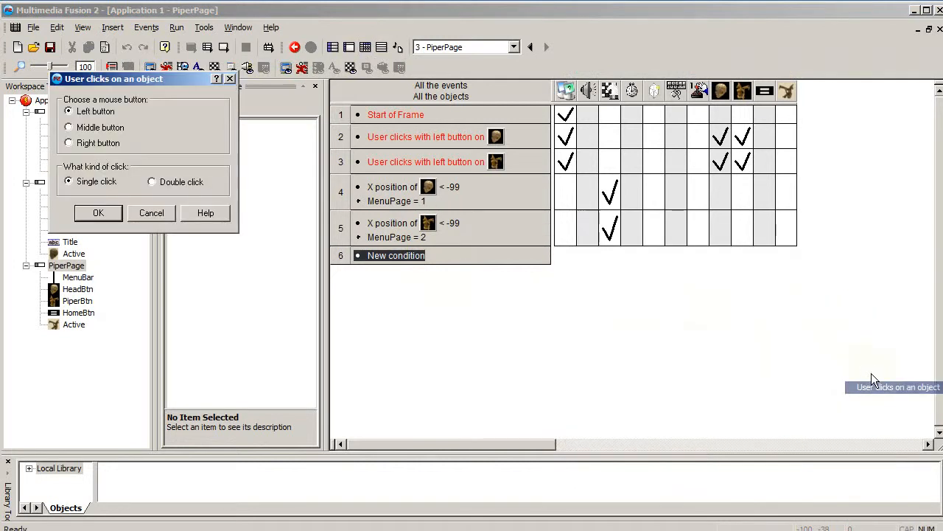
click(95, 211)
click(638, 480)
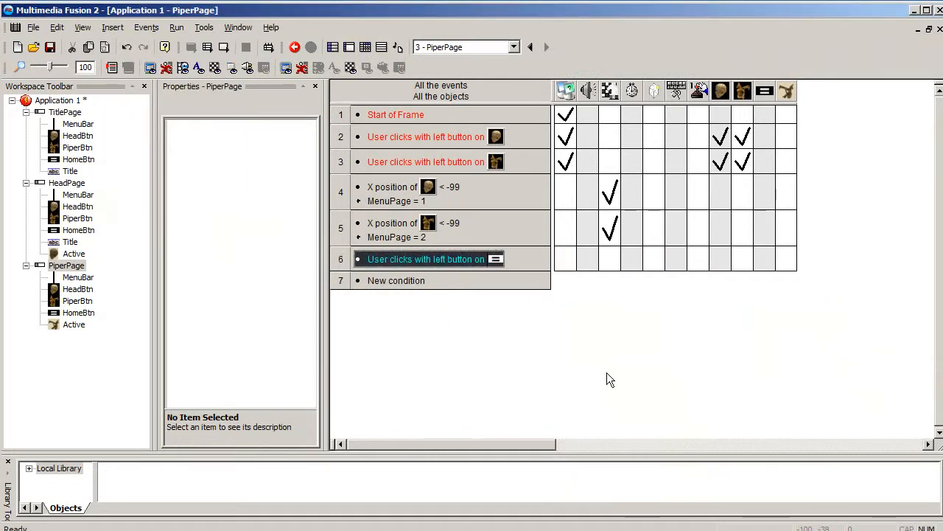
- Make PiperPage's HomeBtn click event jump to the TitlePage frame
right_click(611, 258)
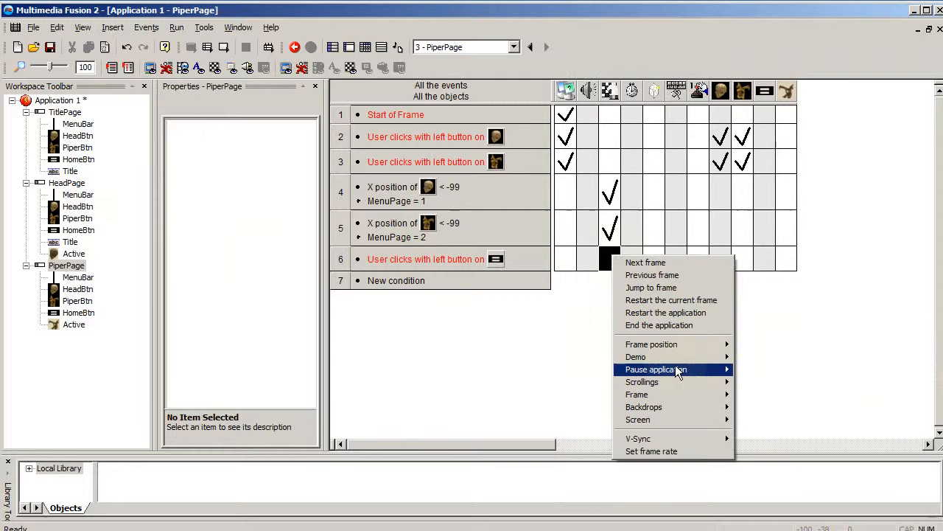
click(651, 287)
click(559, 499)
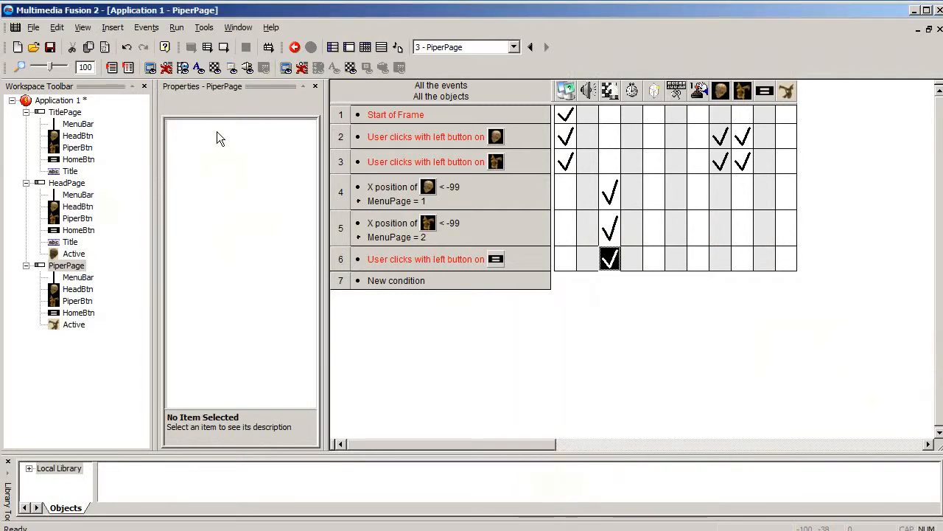
- Run the application and test the head, piper and home buttons for moving between the pages
click(245, 46)
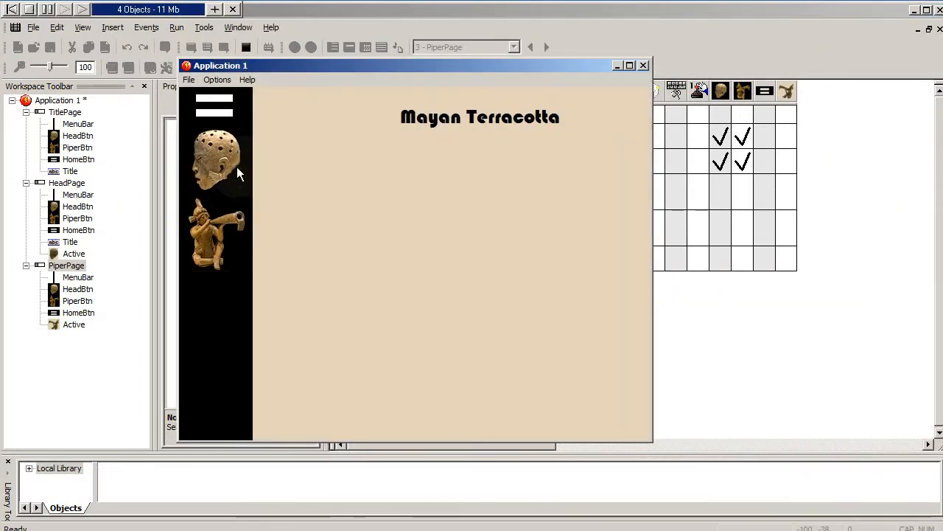
click(238, 169)
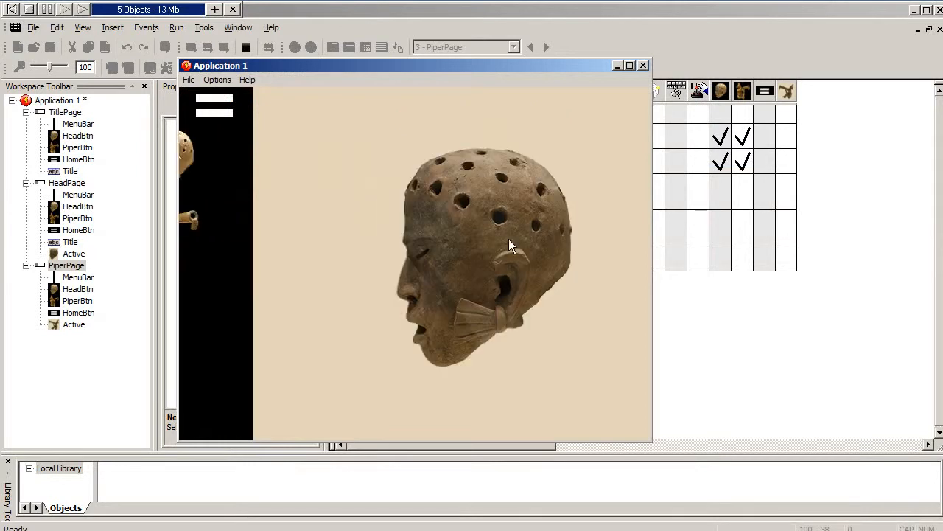
click(236, 248)
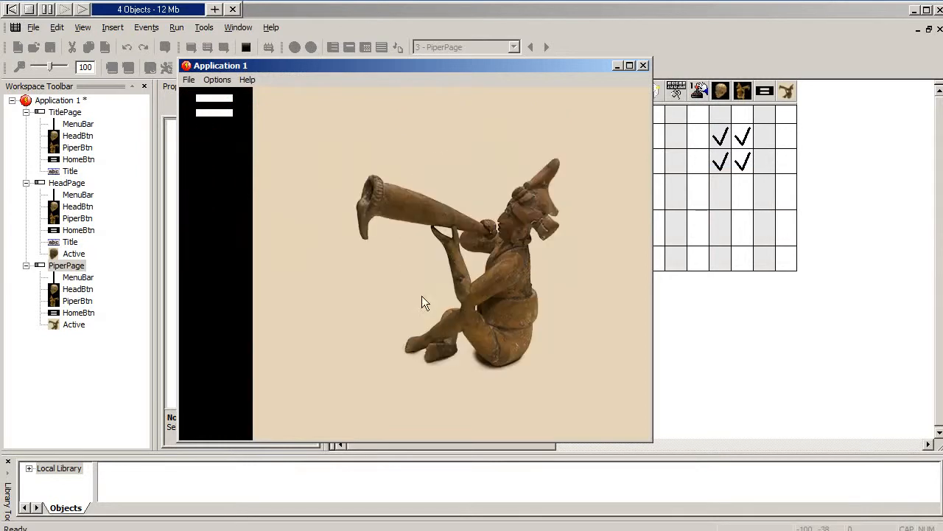
click(216, 112)
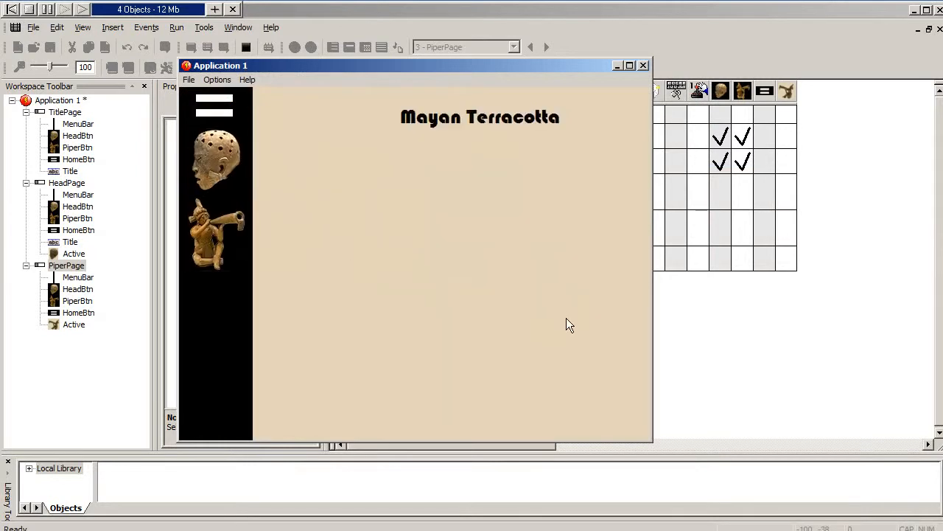